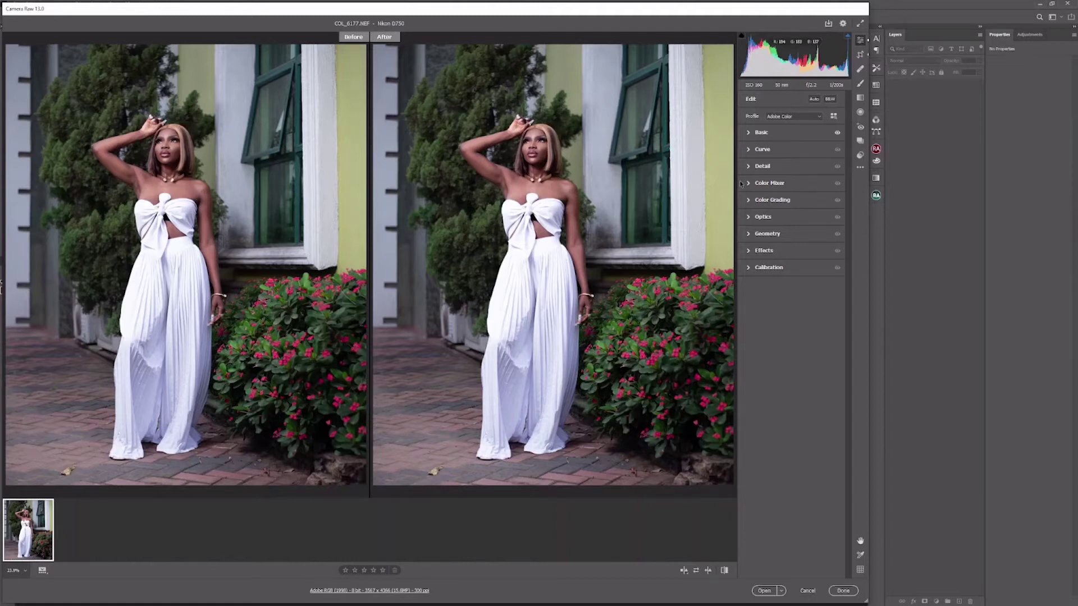
- Lower the photo's highlights to about -45, raise the shadows to about +35 and set the blacks to -7
{"action": "left_click_drag", "start_coordinate": [450, 9], "coordinate": [504, 36]}
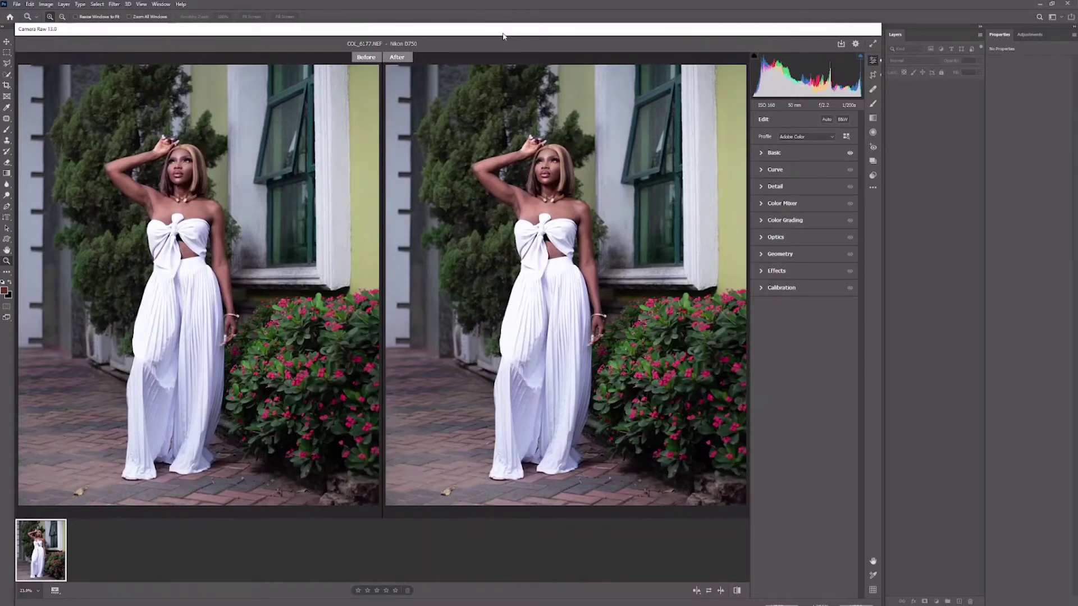
{"action": "left_click_drag", "start_coordinate": [503, 36], "coordinate": [500, 32]}
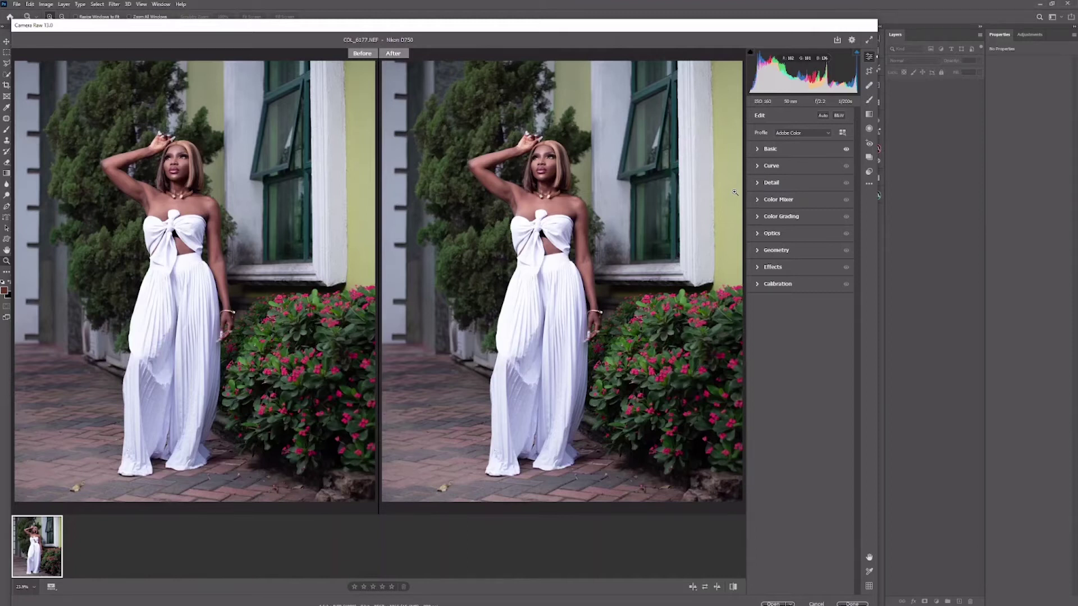
{"action": "left_click", "coordinate": [760, 150]}
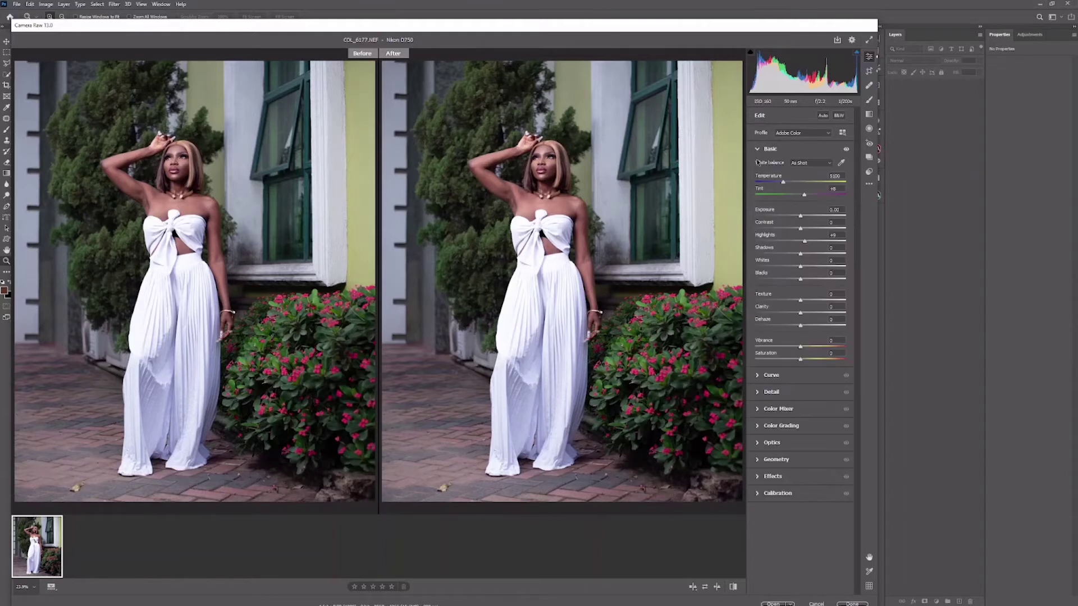
{"action": "left_click_drag", "start_coordinate": [804, 241], "coordinate": [799, 242]}
{"action": "left_click_drag", "start_coordinate": [800, 241], "coordinate": [818, 254]}
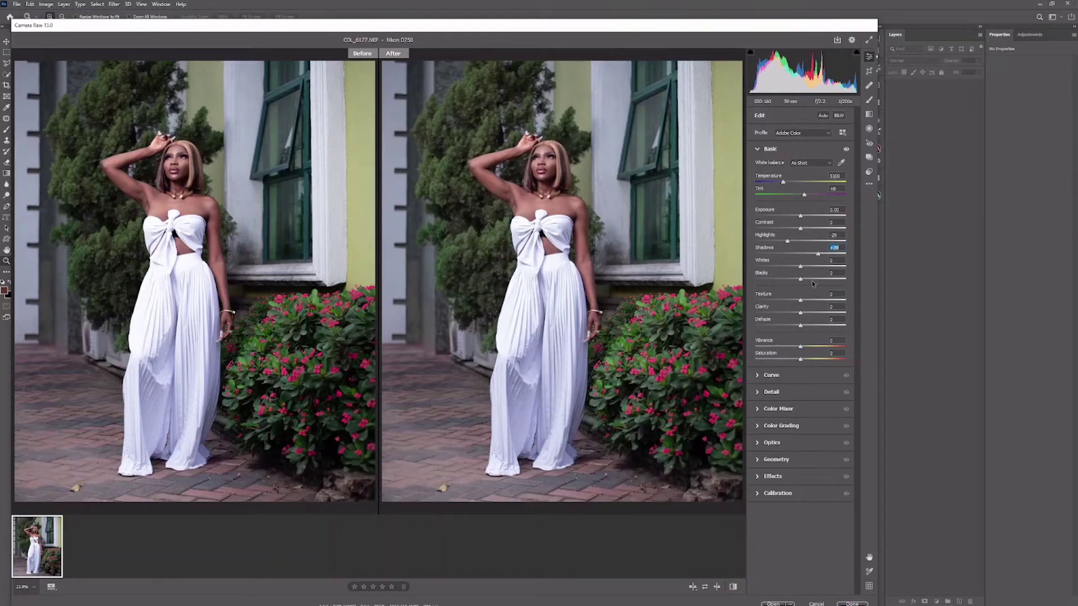
{"action": "left_click_drag", "start_coordinate": [813, 284], "coordinate": [810, 284]}
{"action": "left_click_drag", "start_coordinate": [788, 241], "coordinate": [784, 242]}
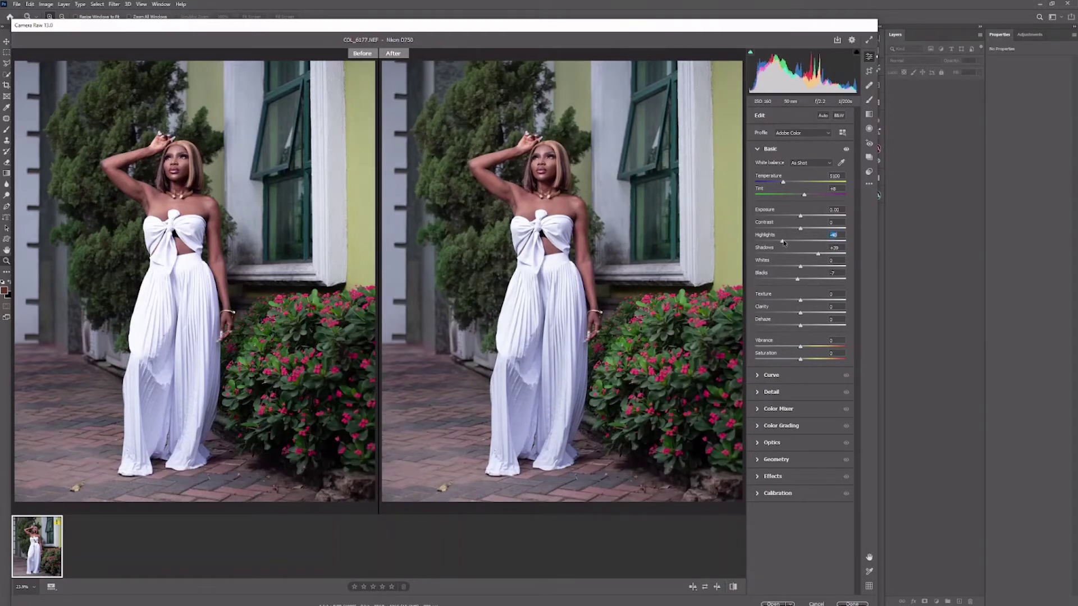
{"action": "left_click_drag", "start_coordinate": [784, 243], "coordinate": [816, 255]}
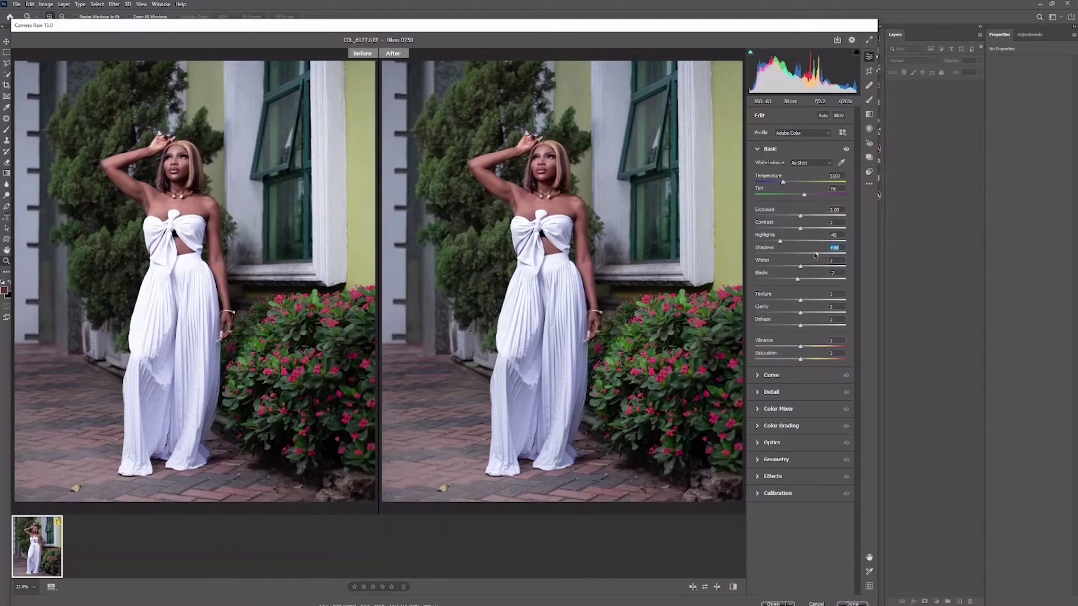
- Try to pull down the midtones of the blue channel's tone curve
{"action": "left_click", "coordinate": [758, 149]}
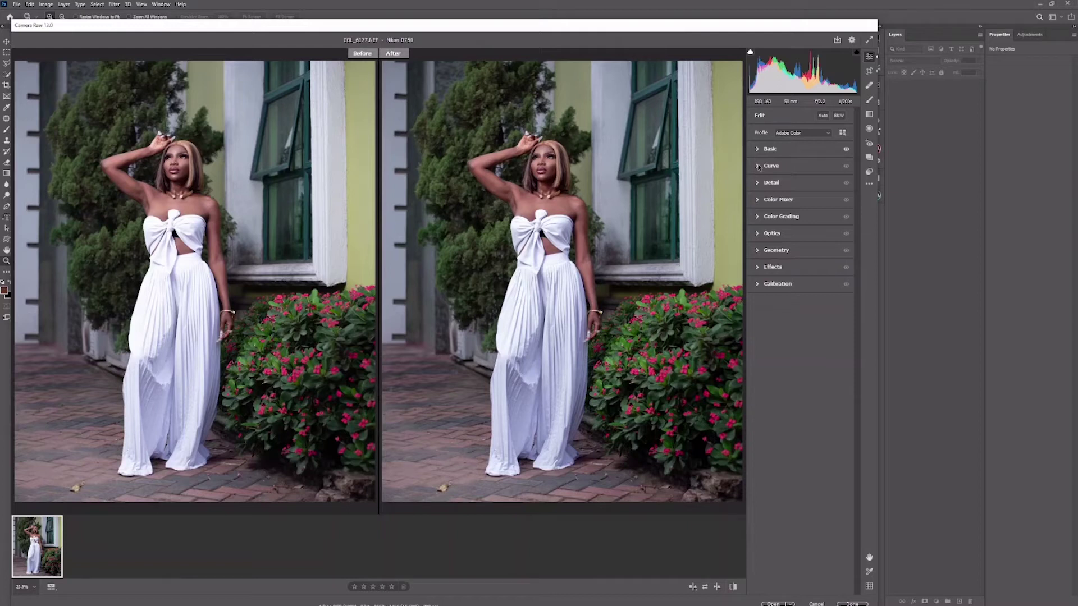
{"action": "left_click", "coordinate": [759, 167]}
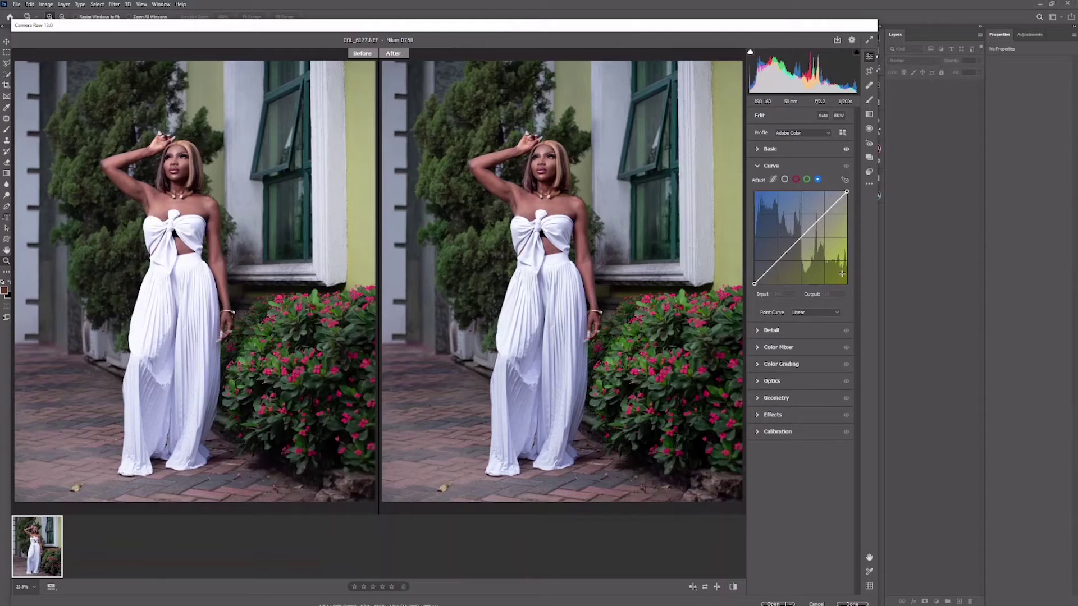
{"action": "left_click_drag", "start_coordinate": [804, 234], "coordinate": [807, 251]}
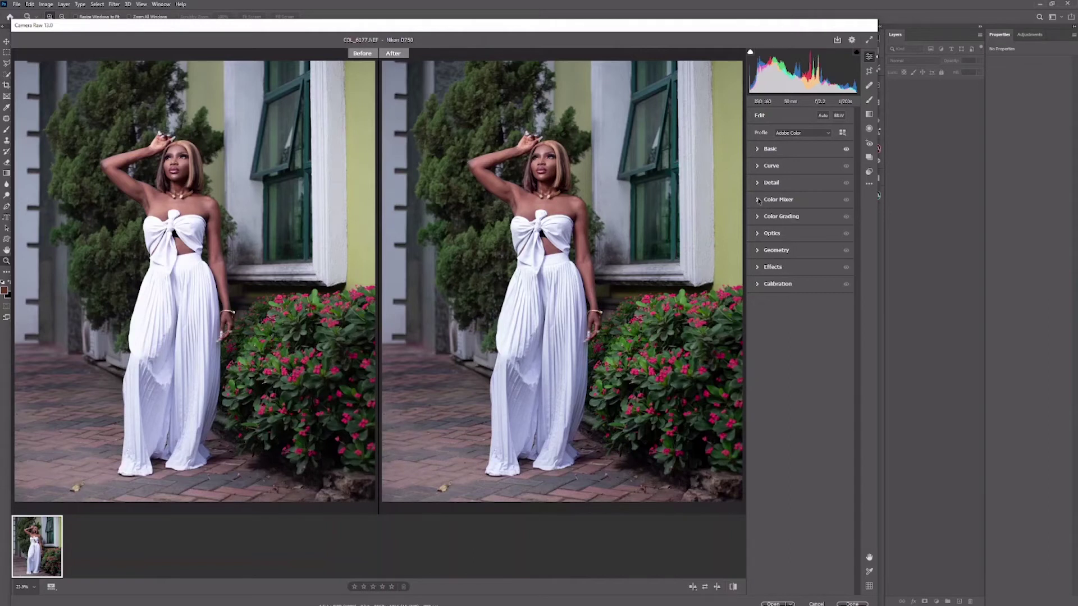
- Set the yellows' saturation to -100 in the Color Mixer and fit the photo in view
{"action": "left_click", "coordinate": [758, 199]}
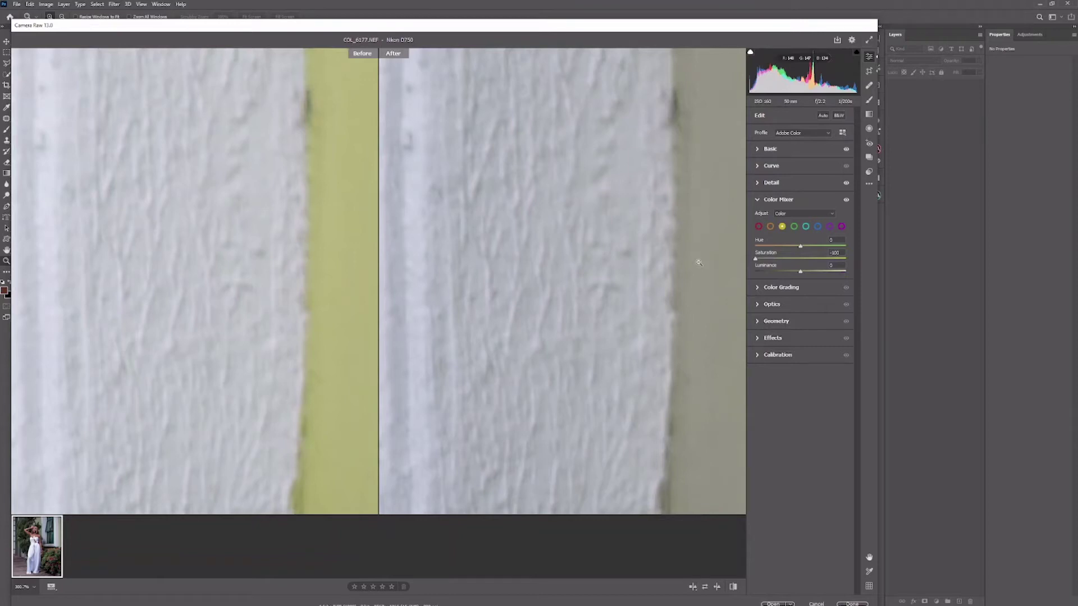
{"action": "key", "text": "ctrl+0"}
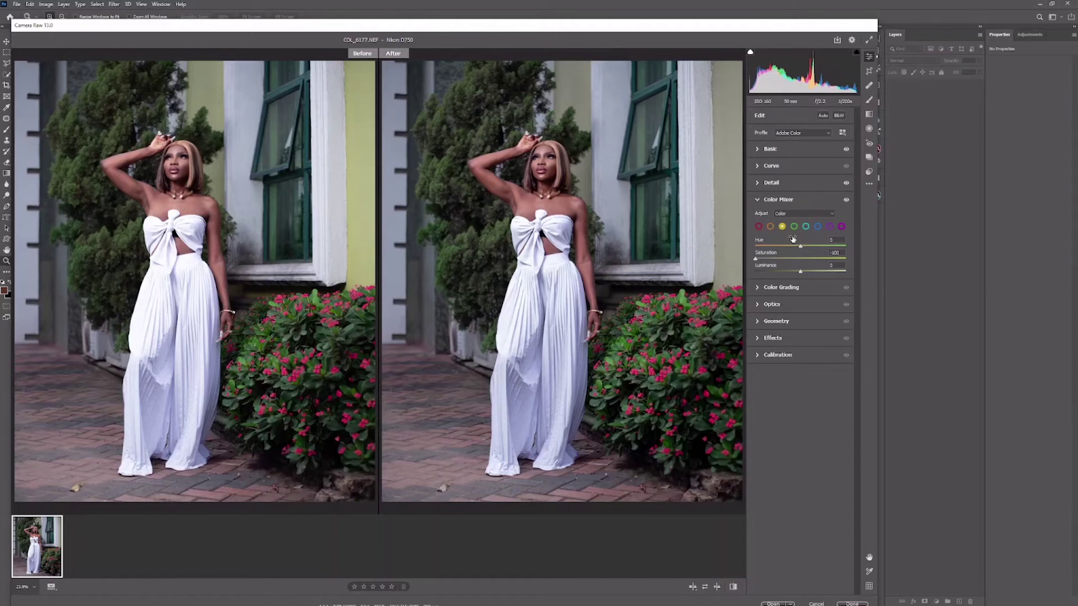
- Raise the blues' saturation moderately and set the greens' saturation to -100 in the Color Mixer
{"action": "left_click", "coordinate": [805, 226]}
{"action": "left_click", "coordinate": [818, 226]}
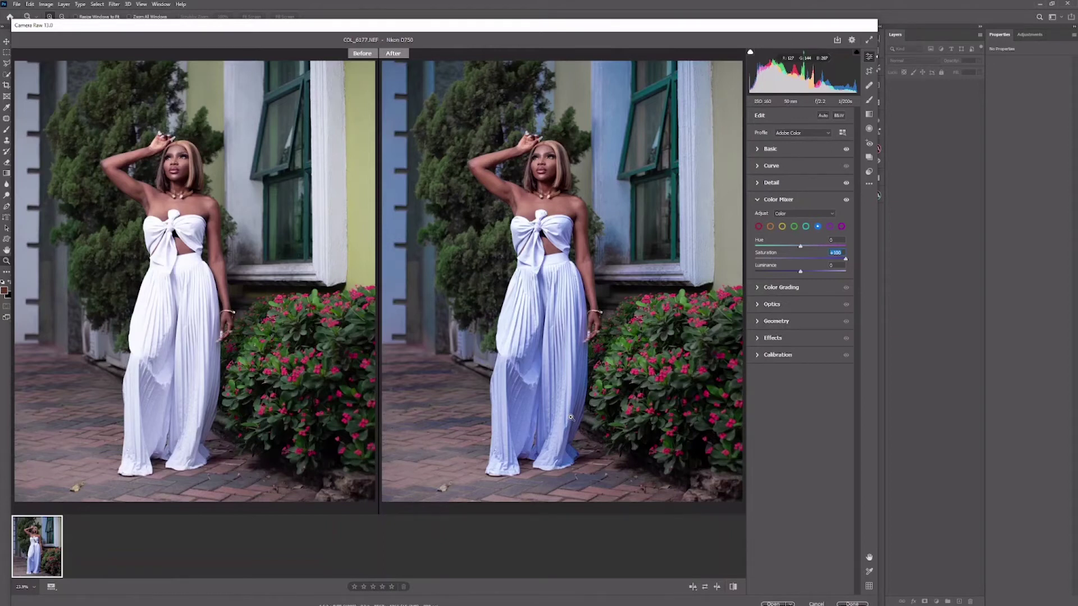
{"action": "left_click", "coordinate": [801, 259]}
{"action": "left_click_drag", "start_coordinate": [801, 260], "coordinate": [813, 261]}
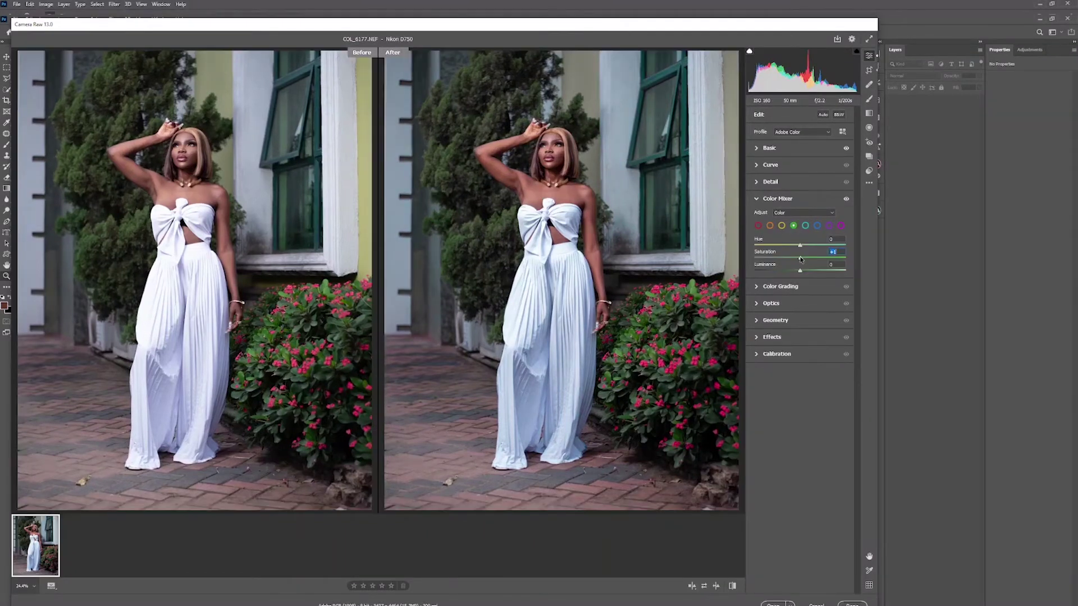
{"action": "left_click_drag", "start_coordinate": [801, 258], "coordinate": [754, 258]}
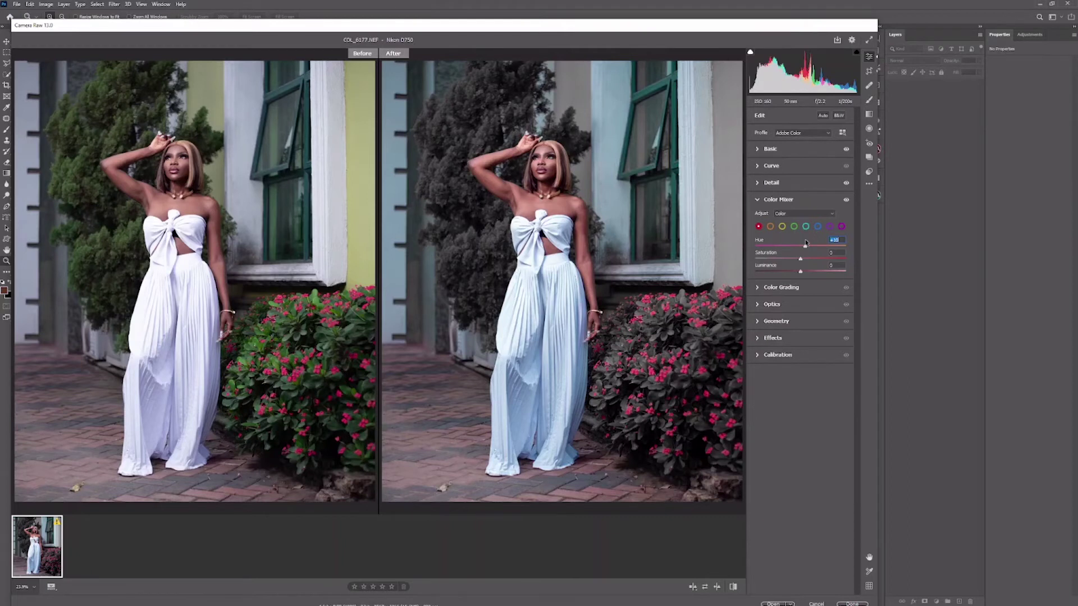
- Raise the reds' saturation and luminance, and set the blues to hue -21 and saturation +33
{"action": "left_click_drag", "start_coordinate": [806, 242], "coordinate": [803, 245]}
{"action": "left_click_drag", "start_coordinate": [800, 258], "coordinate": [817, 259]}
{"action": "left_click_drag", "start_coordinate": [800, 271], "coordinate": [803, 272]}
{"action": "left_click", "coordinate": [770, 227]}
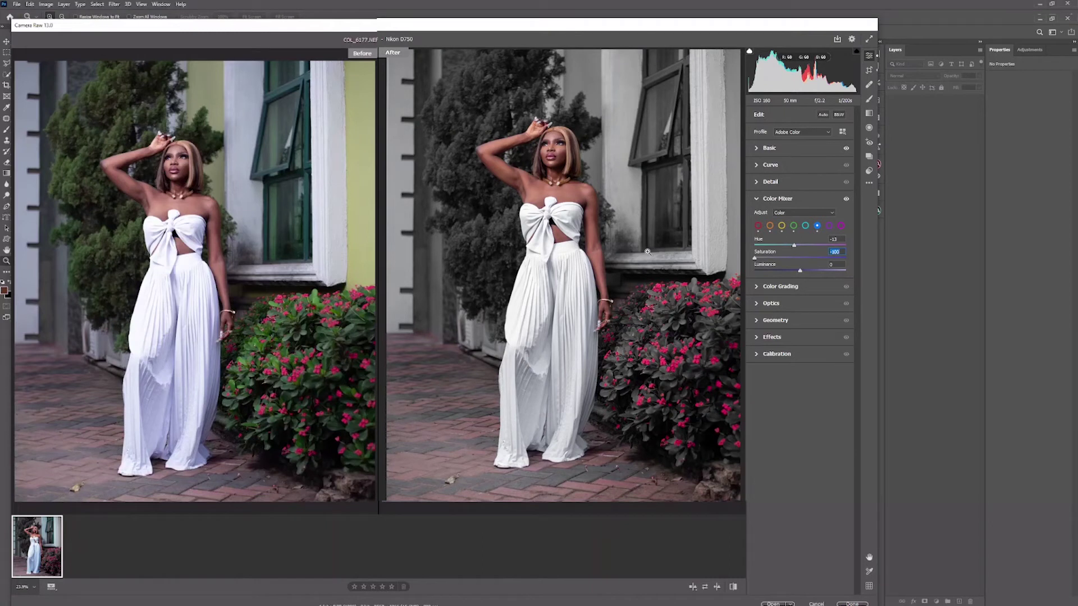
{"action": "left_click", "coordinate": [798, 258]}
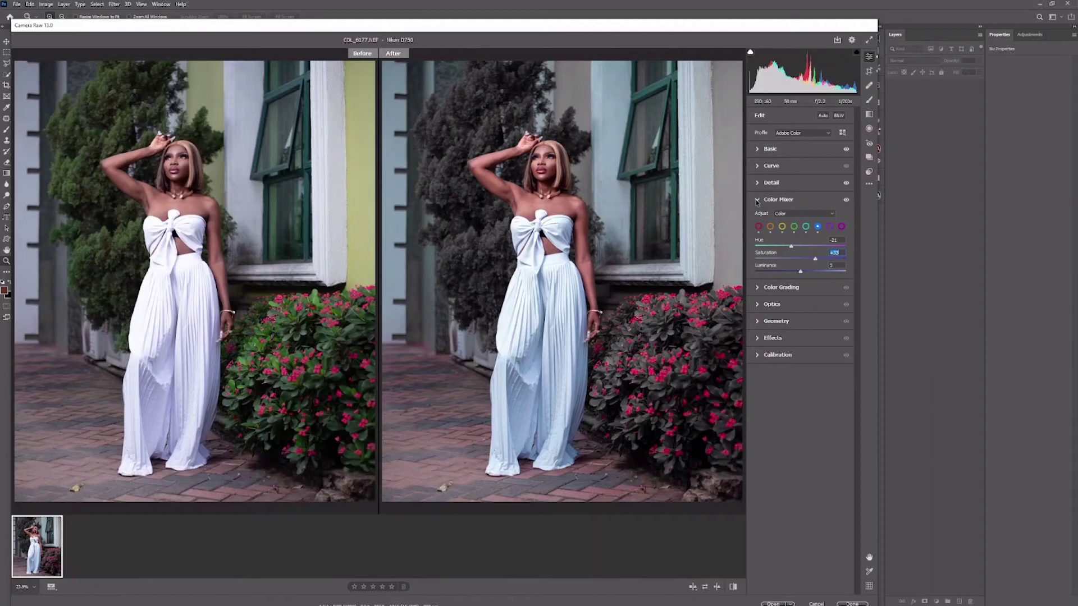
- Add three anchor points to the RGB tone curve, at the shadows, midtones and highlights
{"action": "left_click", "coordinate": [758, 166]}
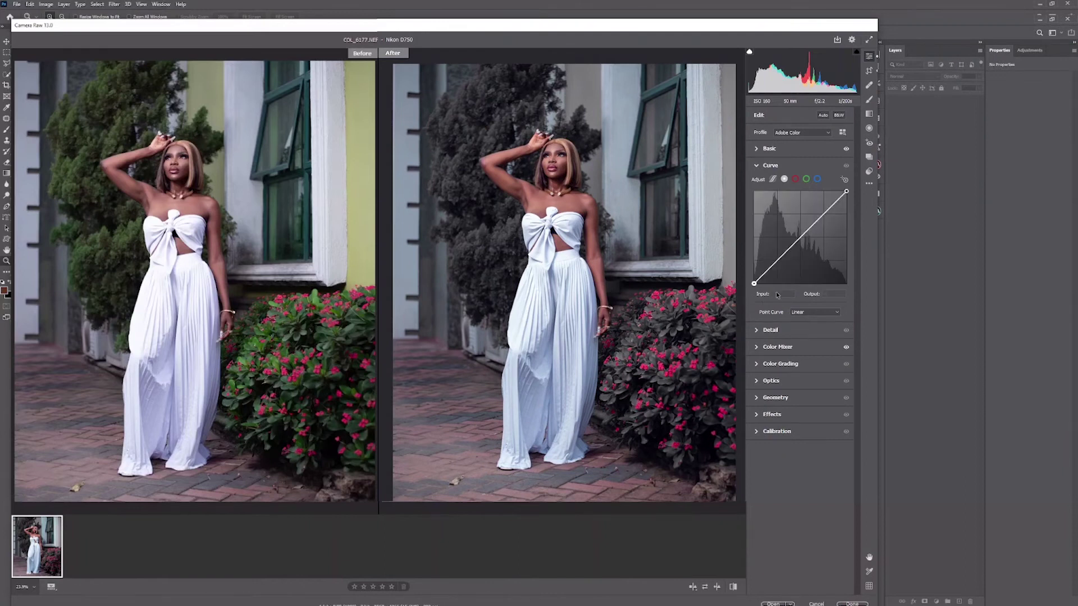
{"action": "left_click", "coordinate": [776, 261]}
{"action": "left_click", "coordinate": [800, 237]}
{"action": "left_click", "coordinate": [824, 215]}
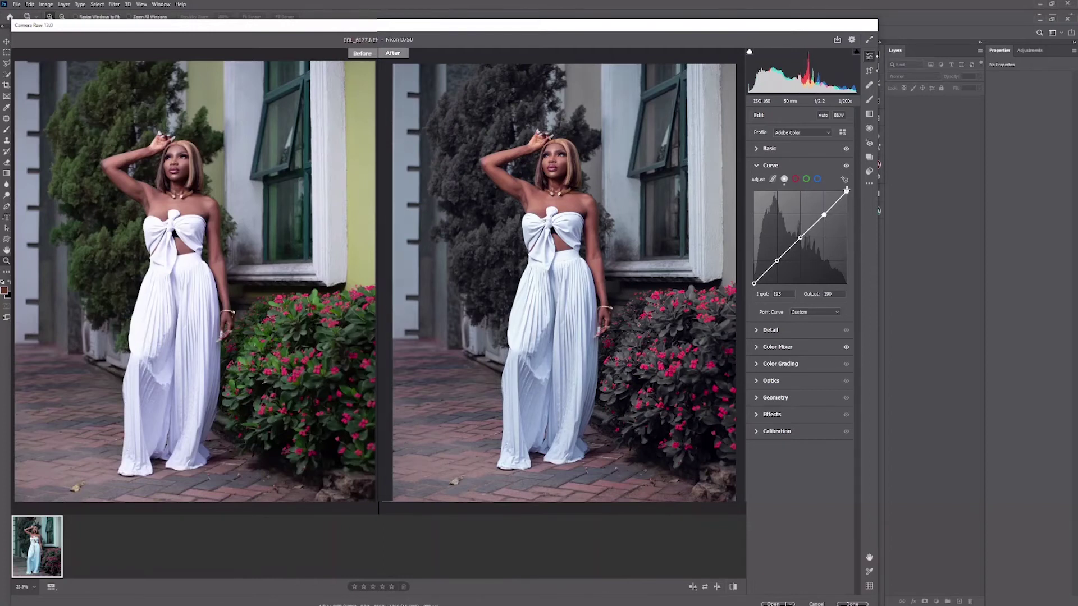
- Try to pull down the red channel's midtones on the tone curve, and undo the change
{"action": "left_click", "coordinate": [795, 178]}
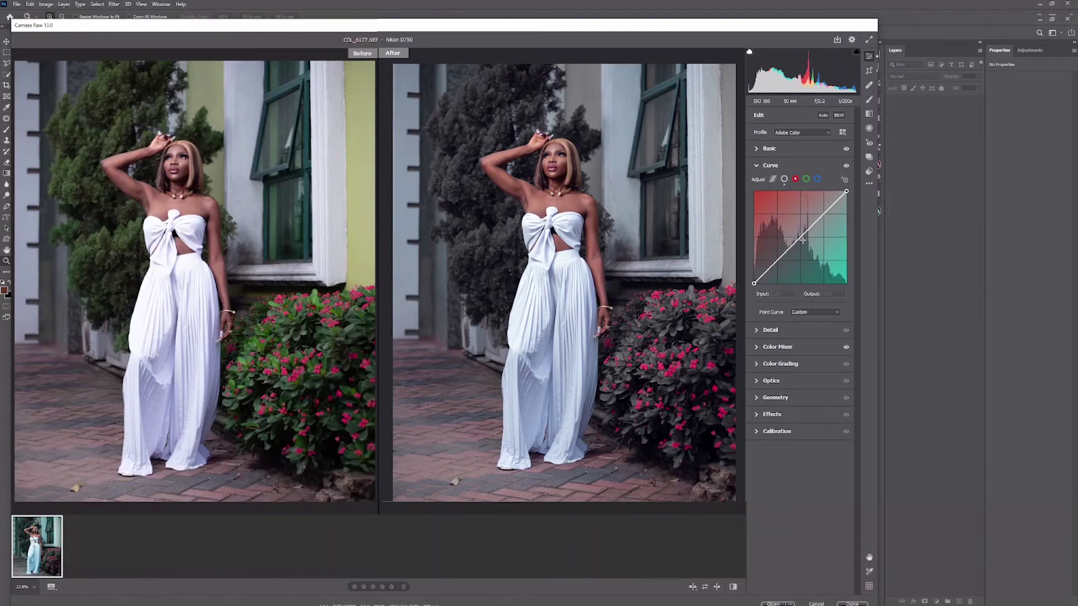
{"action": "left_click_drag", "start_coordinate": [802, 237], "coordinate": [802, 236]}
{"action": "left_click", "coordinate": [806, 179]}
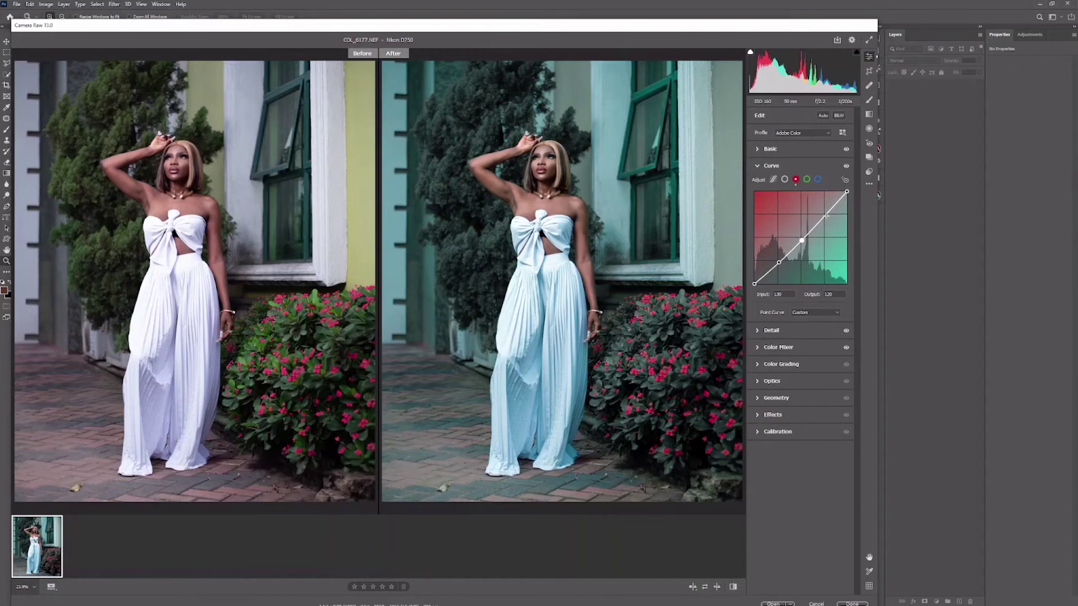
{"action": "left_click", "coordinate": [826, 215]}
{"action": "left_click_drag", "start_coordinate": [802, 240], "coordinate": [806, 245]}
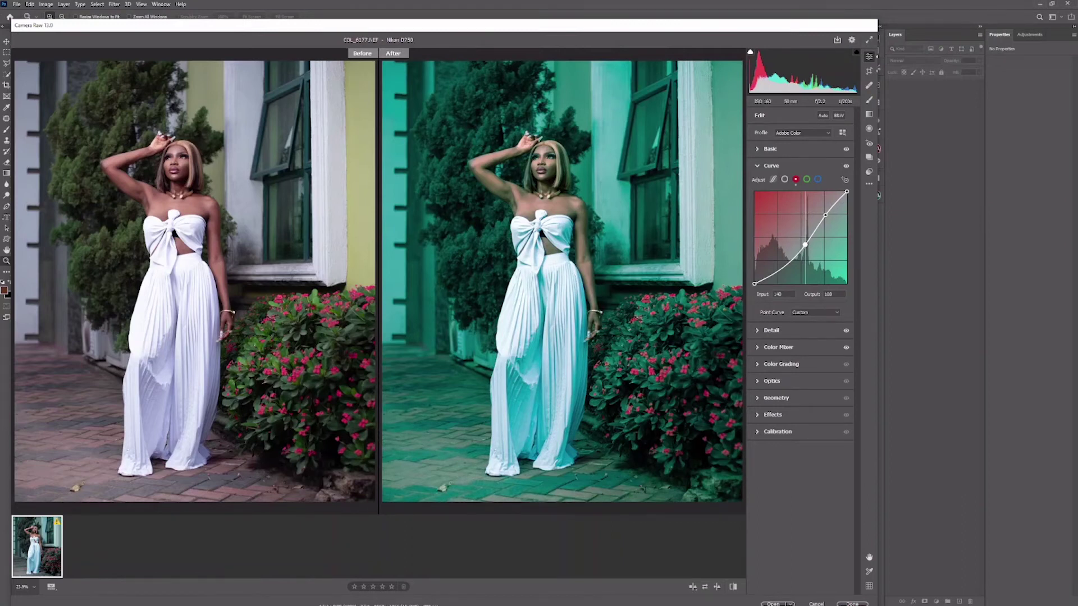
{"action": "key", "text": "ctrl+z"}
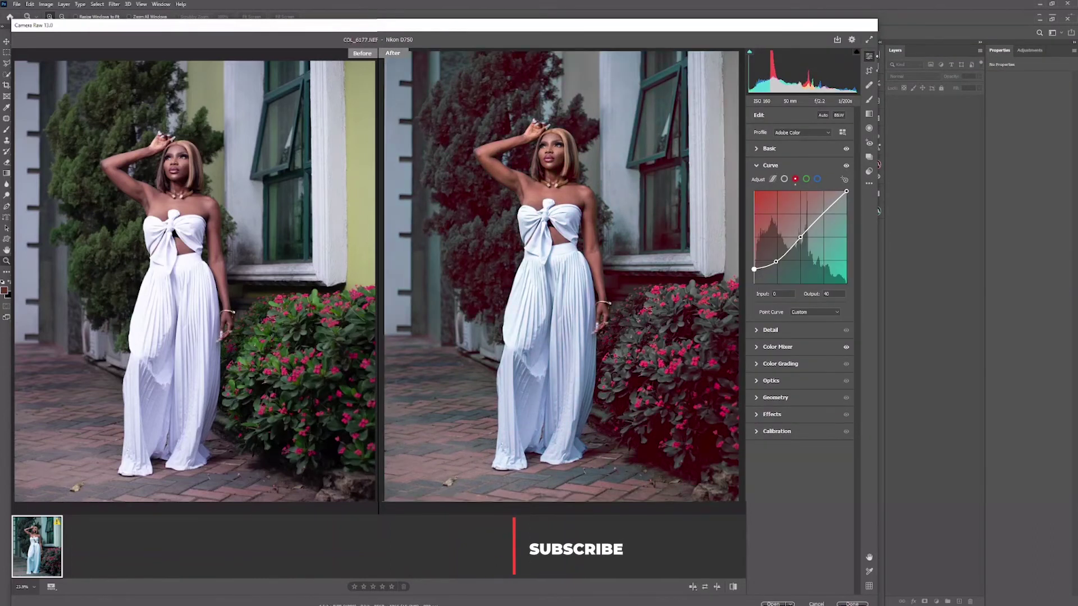
- Try lifting the red channel's black point to outputs of 32 and 21, checking the foliage up close
{"action": "left_click_drag", "start_coordinate": [754, 270], "coordinate": [755, 272]}
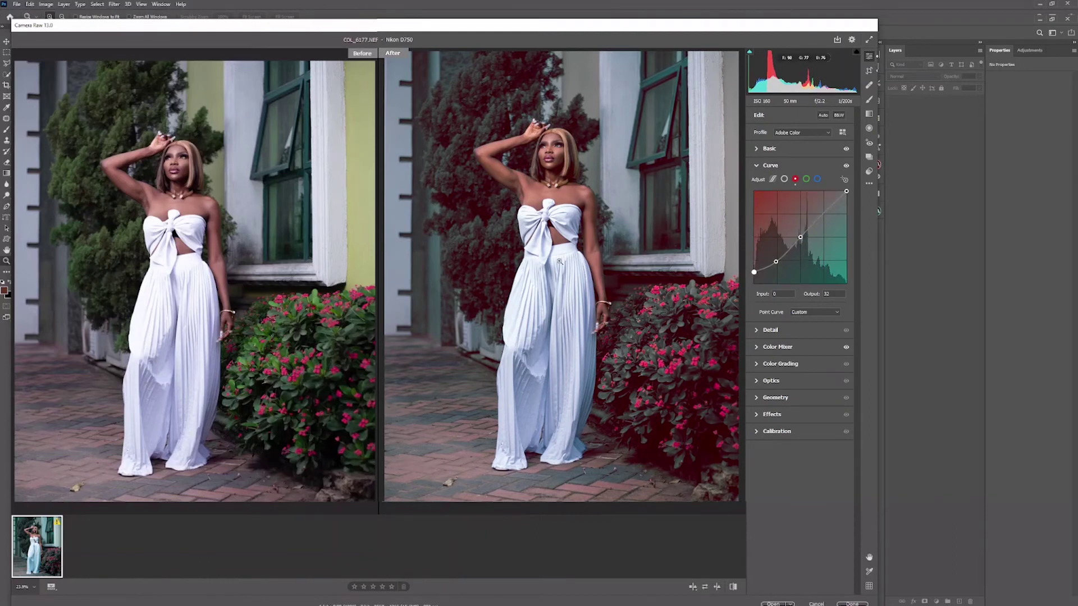
{"action": "left_click", "coordinate": [473, 197]}
{"action": "left_click", "coordinate": [519, 242]}
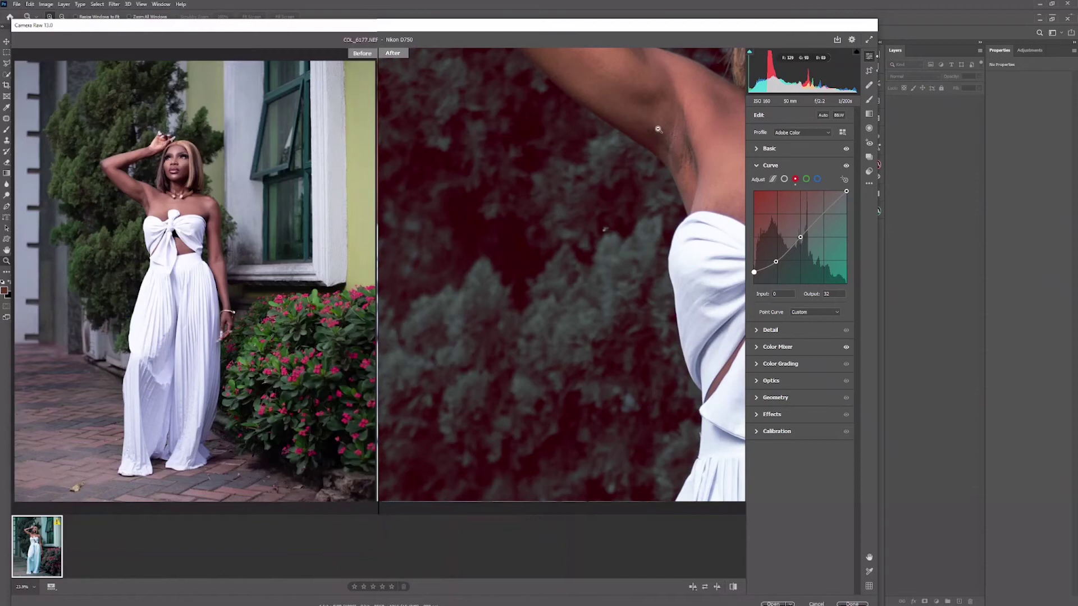
{"action": "left_click", "coordinate": [522, 276]}
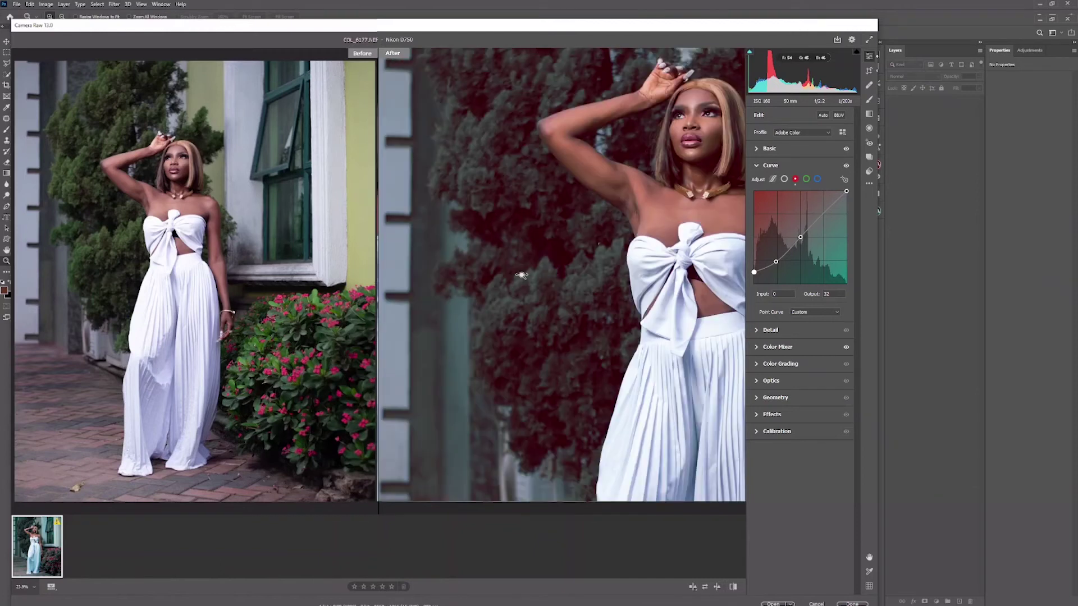
{"action": "left_click", "coordinate": [500, 301]}
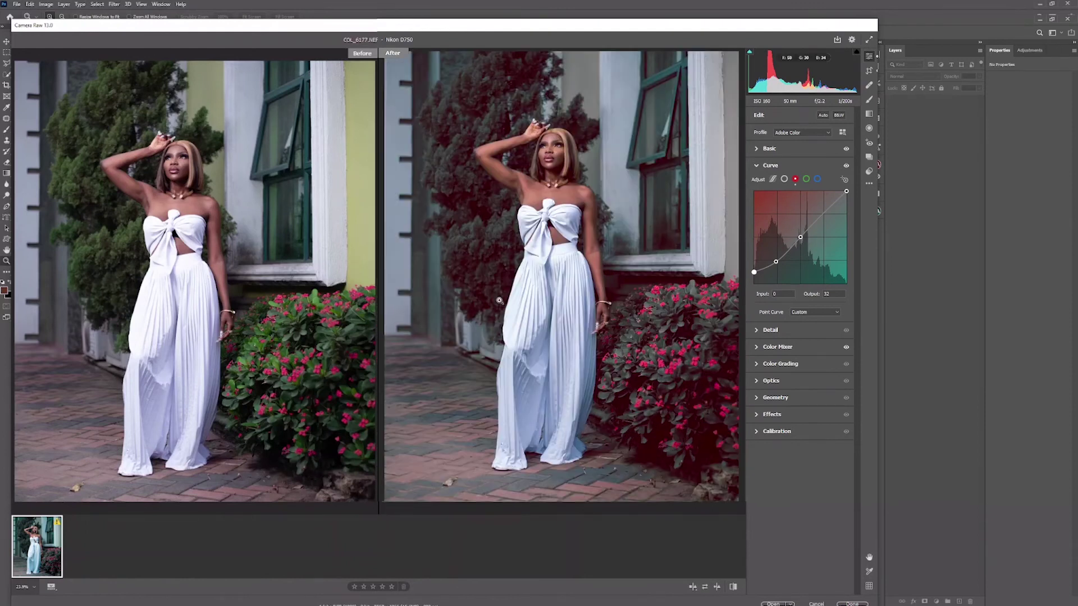
{"action": "left_click_drag", "start_coordinate": [754, 273], "coordinate": [801, 237]}
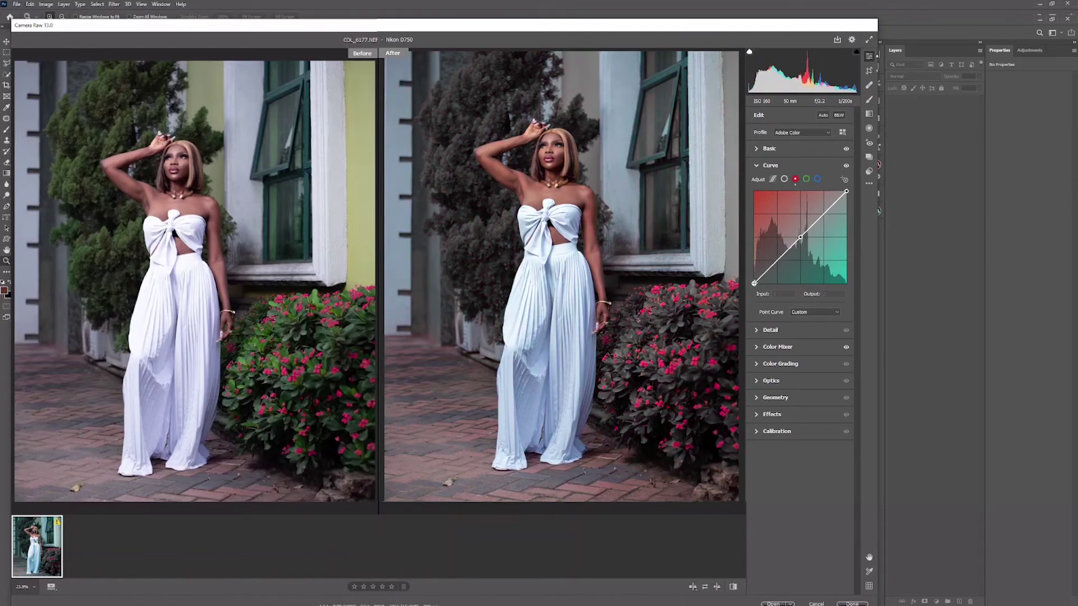
{"action": "left_click_drag", "start_coordinate": [754, 283], "coordinate": [753, 277]}
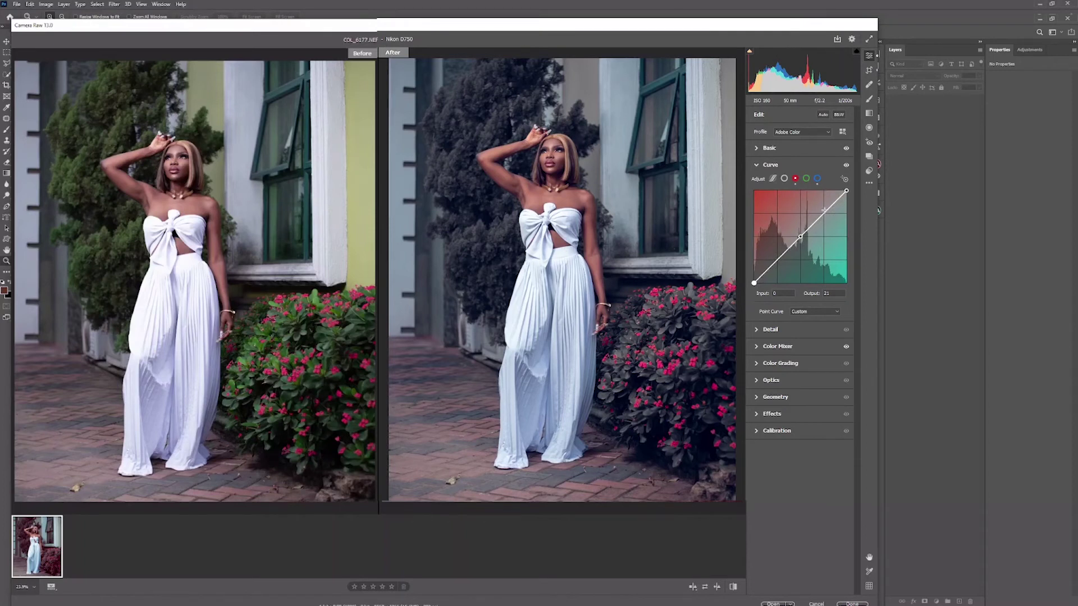
- Anchor the red channel's tone curve with points at the shadows, midtones and highlights
{"action": "left_click", "coordinate": [817, 178]}
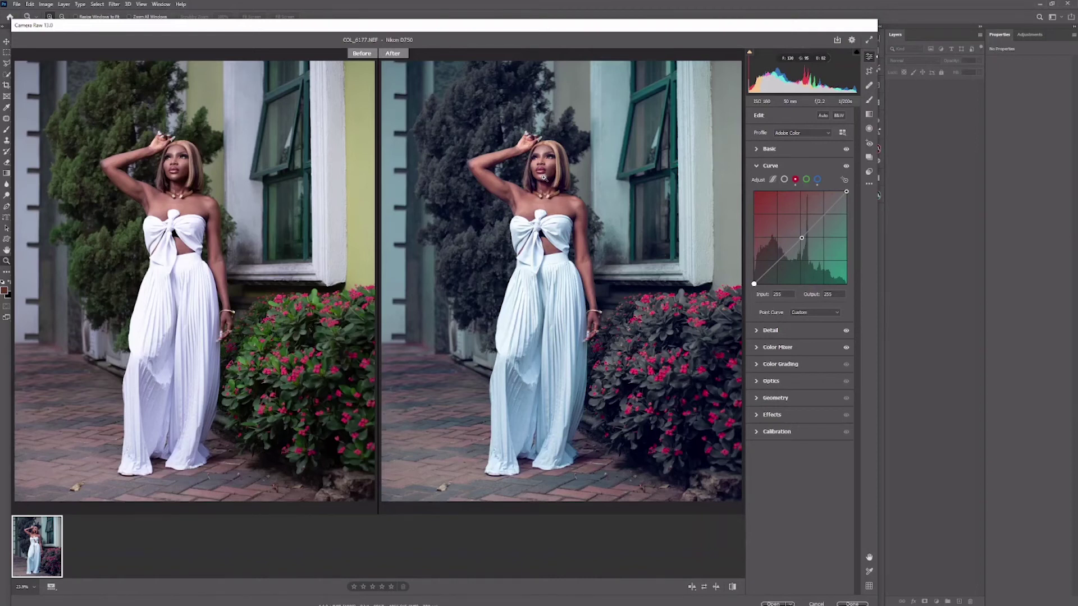
{"action": "left_click", "coordinate": [824, 213]}
{"action": "left_click", "coordinate": [777, 263]}
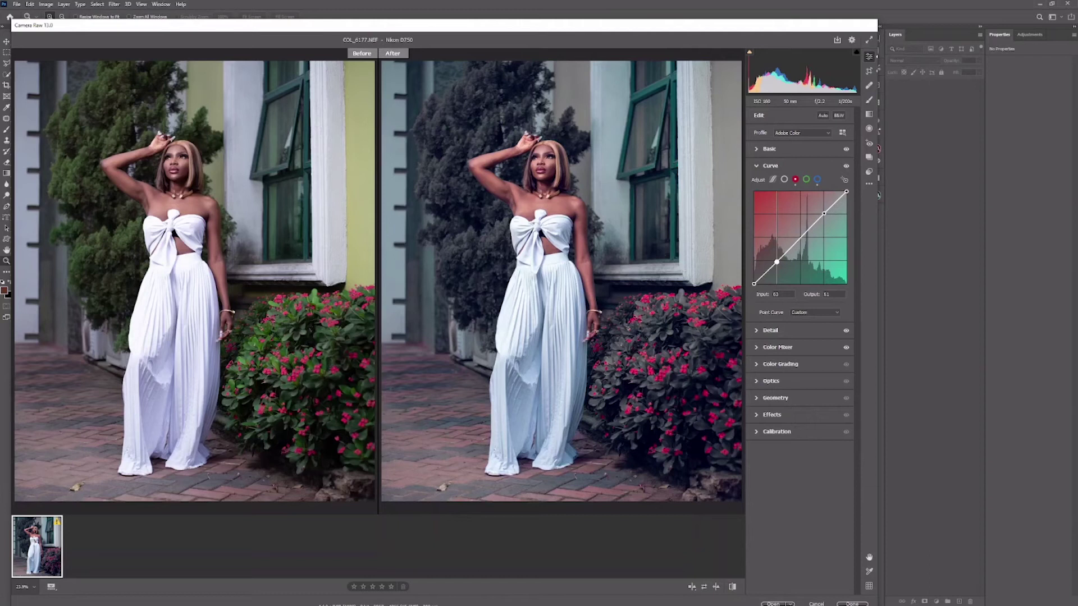
{"action": "left_click", "coordinate": [799, 237]}
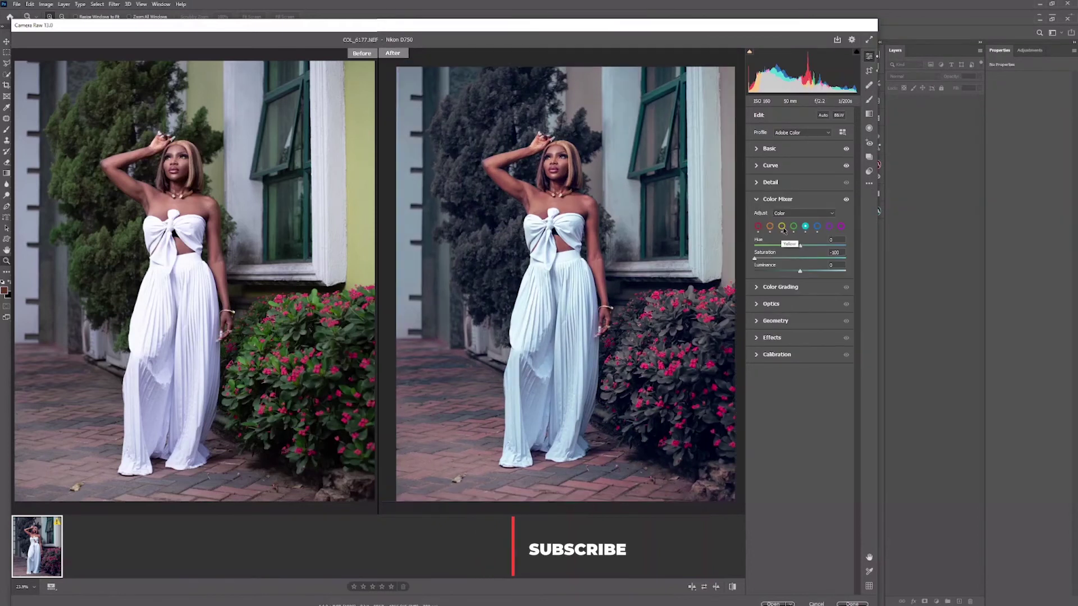
- Try restoring the saturation of the yellows and greens to about 0 in the Color Mixer
{"action": "left_click", "coordinate": [782, 227]}
{"action": "left_click", "coordinate": [801, 258]}
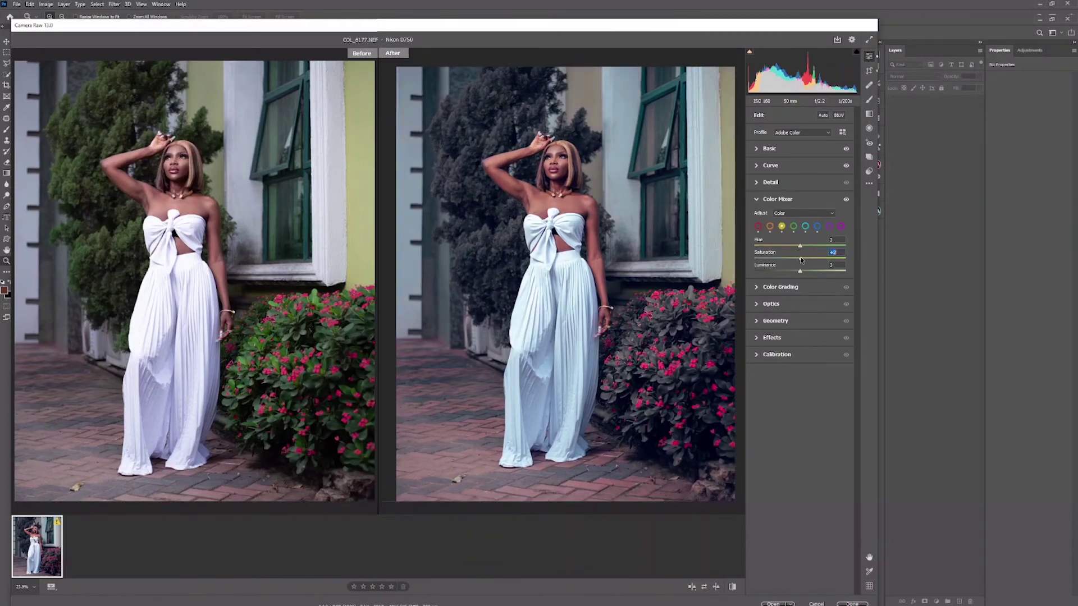
{"action": "left_click", "coordinate": [759, 227]}
{"action": "left_click", "coordinate": [793, 226]}
{"action": "left_click", "coordinate": [801, 259]}
- Try restoring the aquas' saturation to about 0, and return it to -100
{"action": "left_click", "coordinate": [805, 227]}
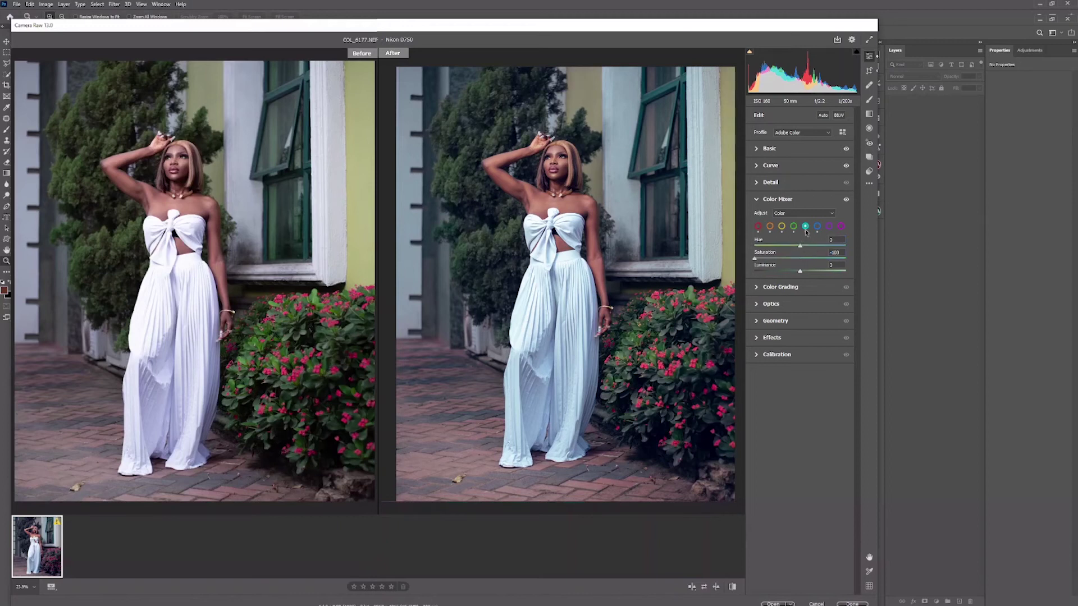
{"action": "left_click", "coordinate": [801, 259]}
{"action": "left_click_drag", "start_coordinate": [800, 258], "coordinate": [754, 258]}
{"action": "left_click", "coordinate": [817, 227]}
- Set the saturation of the greens and the yellows to -100
{"action": "left_click", "coordinate": [793, 226]}
{"action": "left_click_drag", "start_coordinate": [788, 259], "coordinate": [703, 268]}
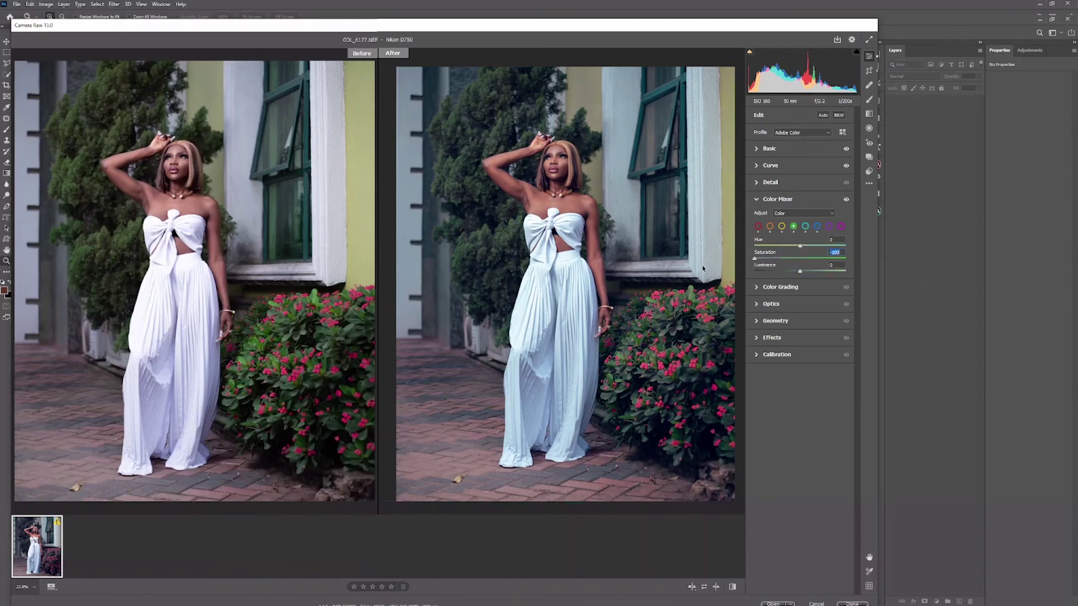
{"action": "left_click", "coordinate": [781, 227]}
{"action": "left_click_drag", "start_coordinate": [751, 259], "coordinate": [694, 263]}
- Set the reds to hue -12 and saturation about +20 in the Color Mixer
{"action": "left_click", "coordinate": [758, 226]}
{"action": "left_click_drag", "start_coordinate": [800, 258], "coordinate": [793, 248]}
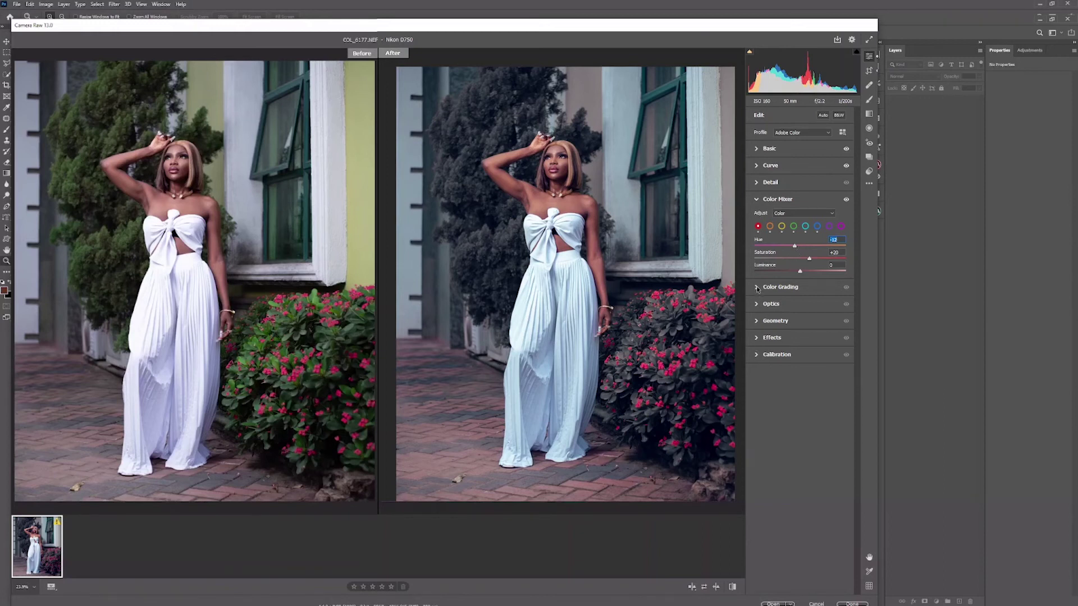
- Open the Color Grading controls and look through the global and highlights color wheels
{"action": "left_click", "coordinate": [757, 288]}
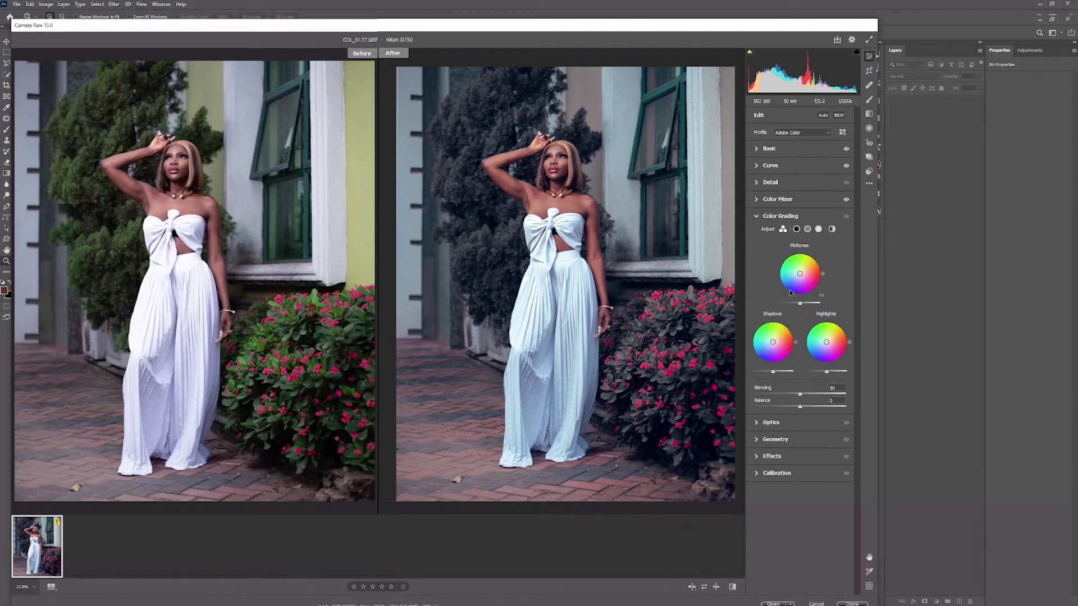
{"action": "left_click", "coordinate": [831, 231]}
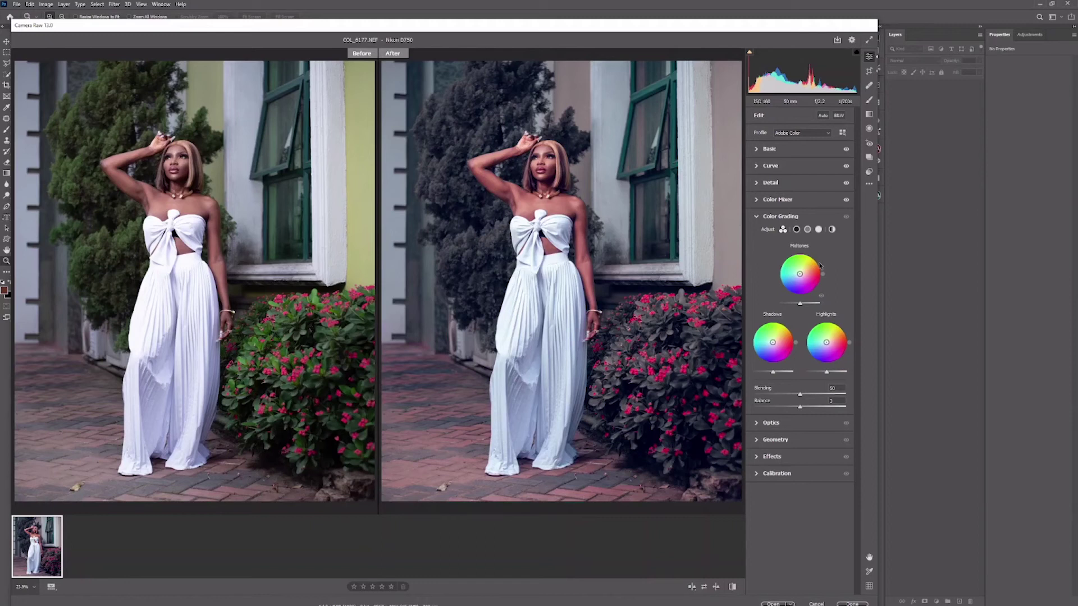
{"action": "left_click", "coordinate": [819, 230]}
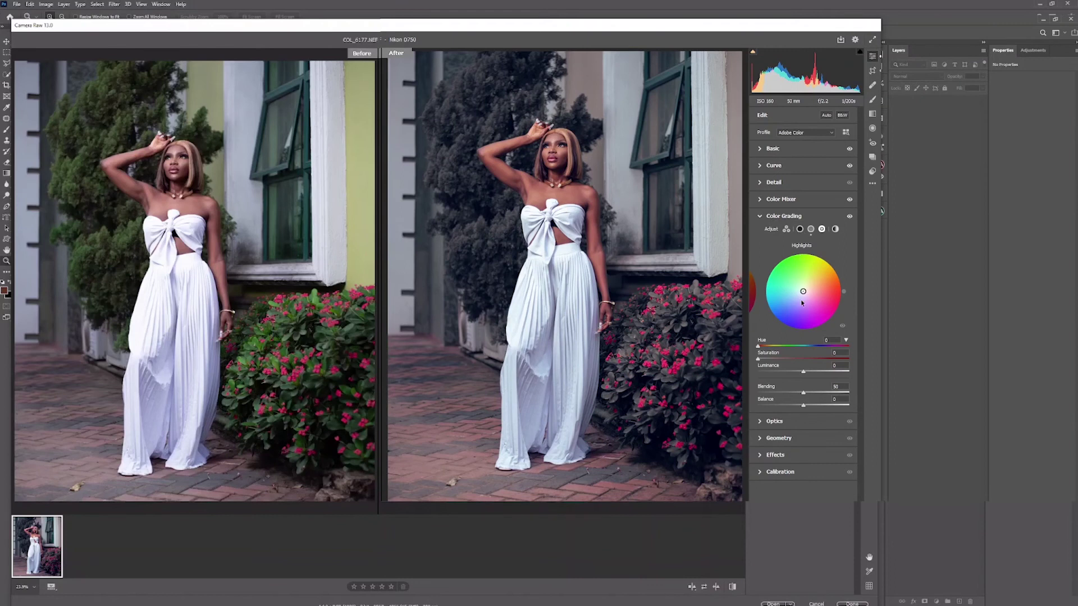
- Try tinting the shadows magenta with hue about 298 and saturation about 23, and return the shadow tint to neutral
{"action": "left_click", "coordinate": [800, 229]}
{"action": "left_click_drag", "start_coordinate": [800, 291], "coordinate": [807, 299]}
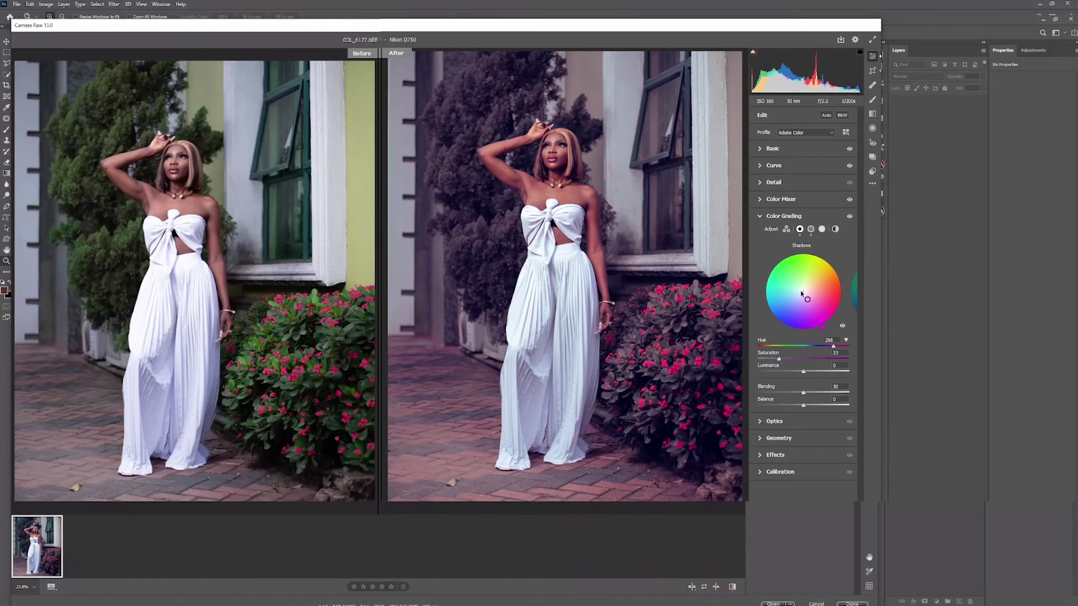
{"action": "left_click_drag", "start_coordinate": [807, 299], "coordinate": [803, 292]}
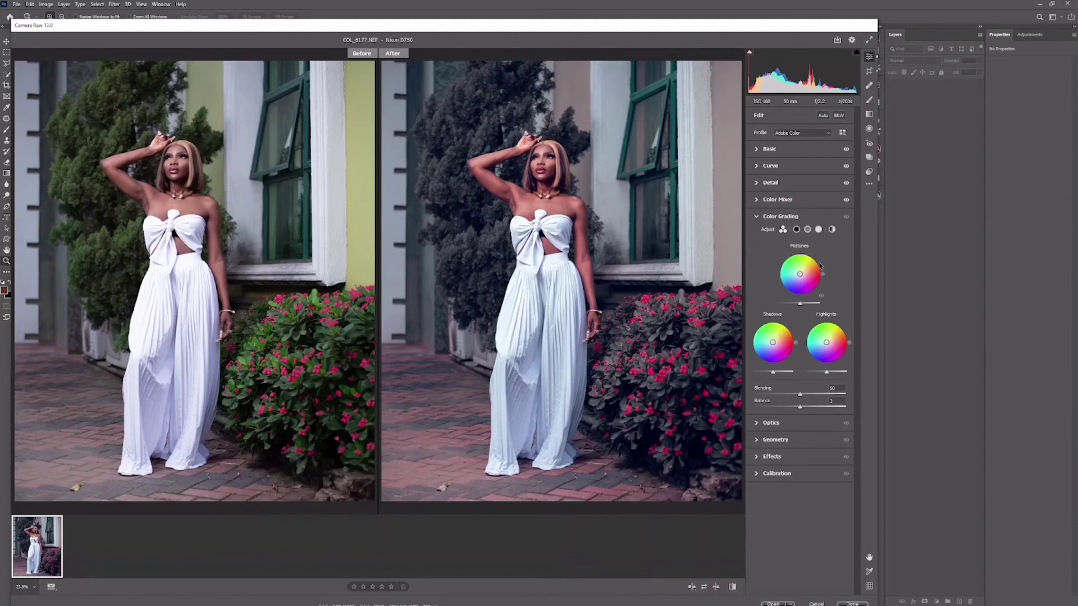
- Try a global blue color grade with hue 212 at saturation 20, and reduce its saturation to 15
{"action": "left_click", "coordinate": [832, 229]}
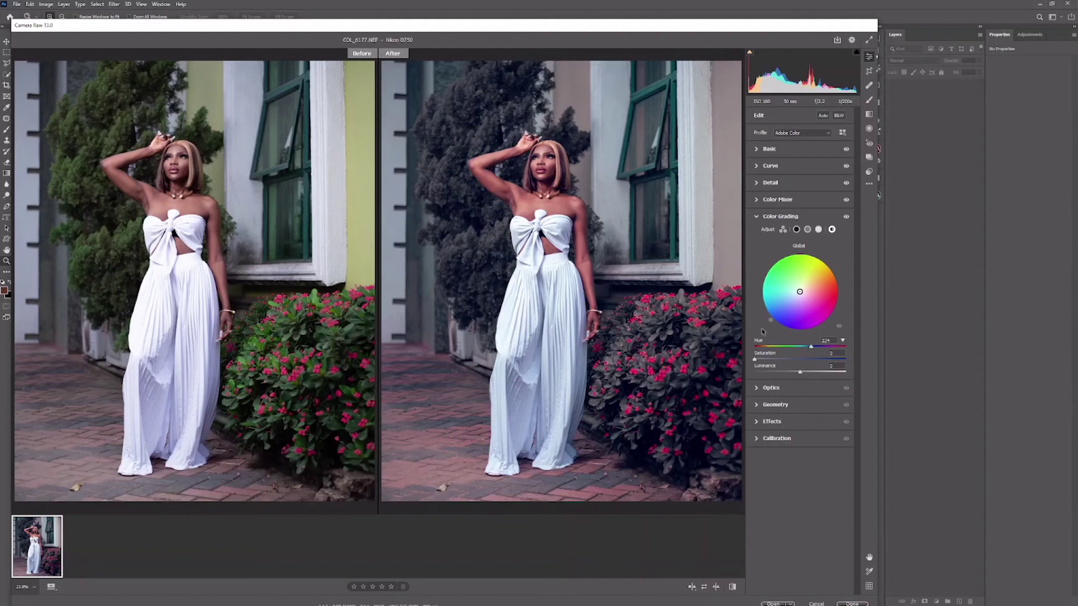
{"action": "left_click_drag", "start_coordinate": [755, 359], "coordinate": [773, 361]}
{"action": "left_click_drag", "start_coordinate": [772, 361], "coordinate": [755, 360]}
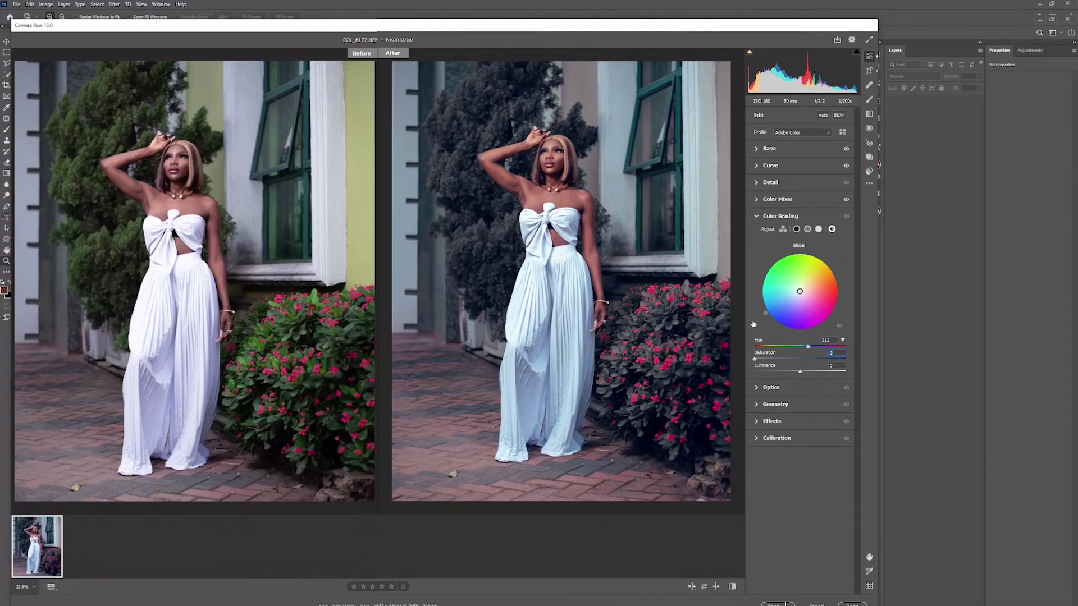
{"action": "type", "text": "20"}
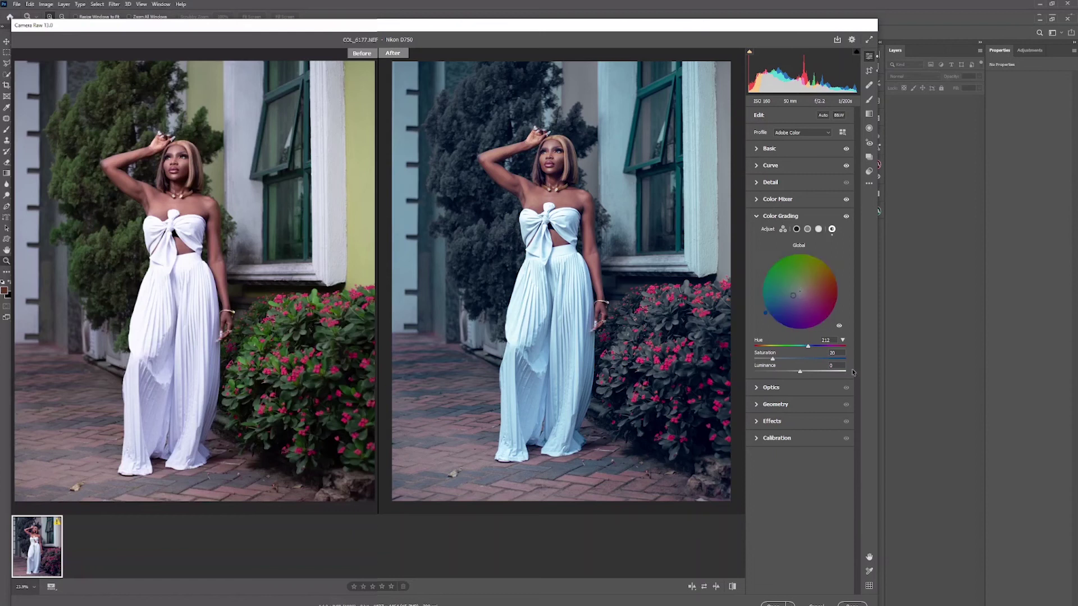
{"action": "left_click", "coordinate": [833, 352]}
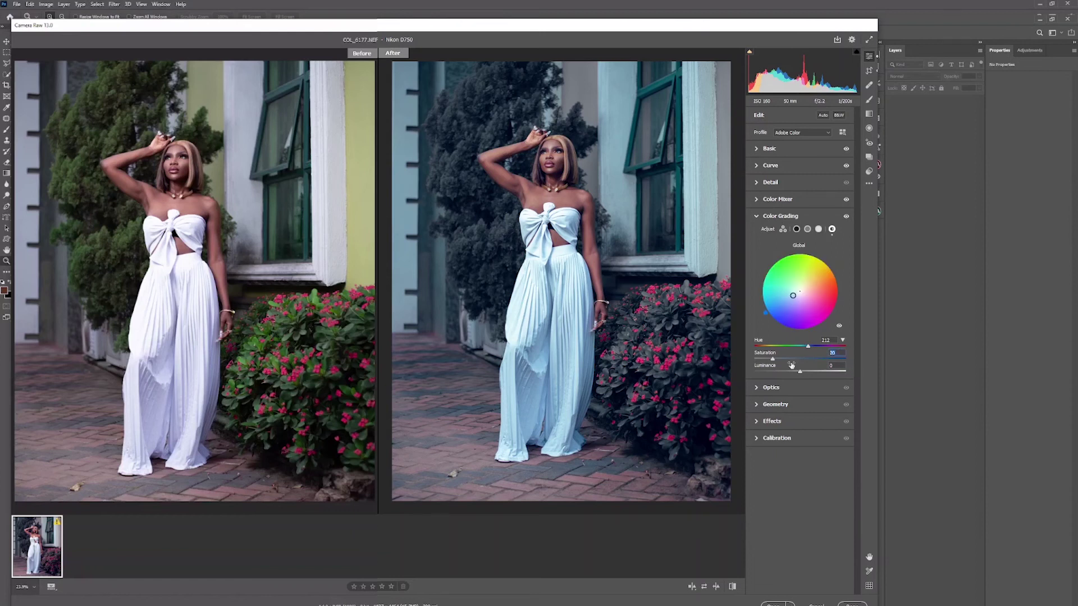
{"action": "type", "text": "15"}
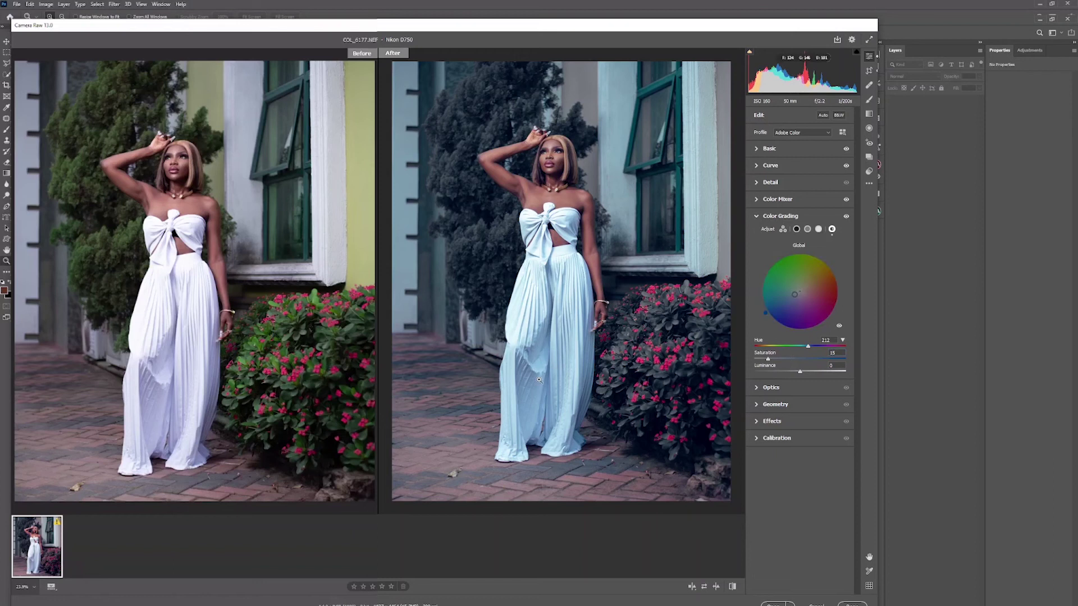
- Tint the midtones blue in Color Grading with hue 210, trying saturation 15 and settling on 20
{"action": "left_click", "coordinate": [808, 229]}
{"action": "left_click", "coordinate": [808, 229]}
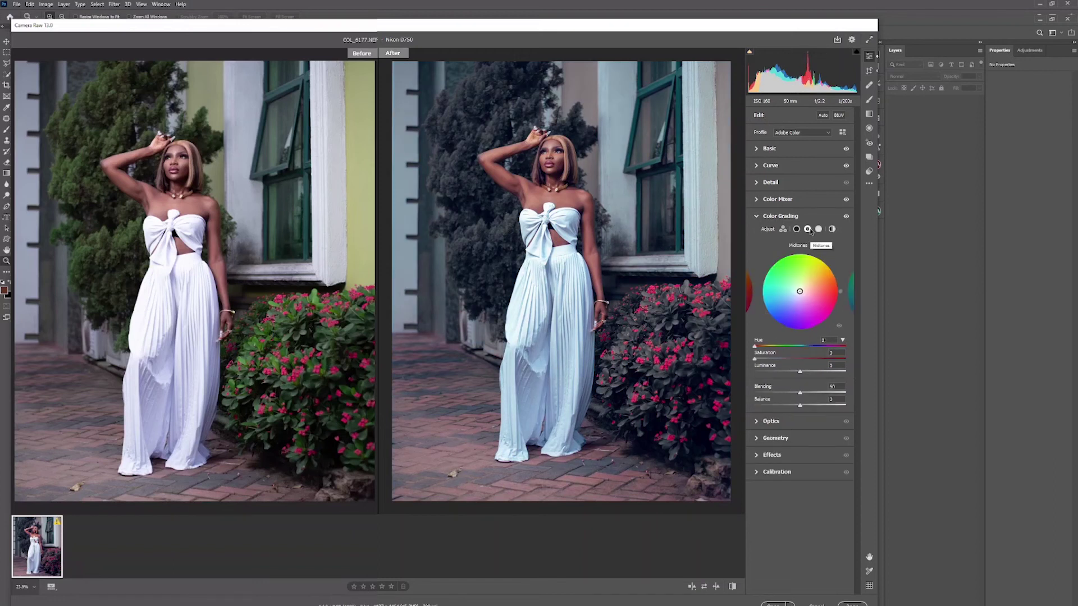
{"action": "left_click_drag", "start_coordinate": [842, 296], "coordinate": [754, 322]}
{"action": "left_click", "coordinate": [837, 354]}
{"action": "type", "text": "15"}
{"action": "key", "text": "Return"}
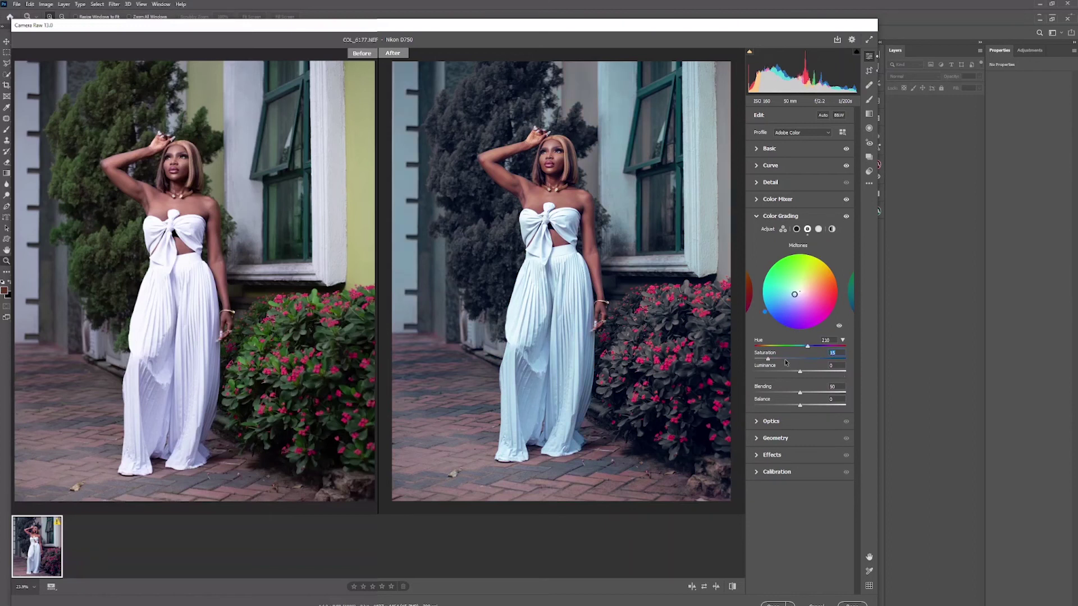
{"action": "type", "text": "20"}
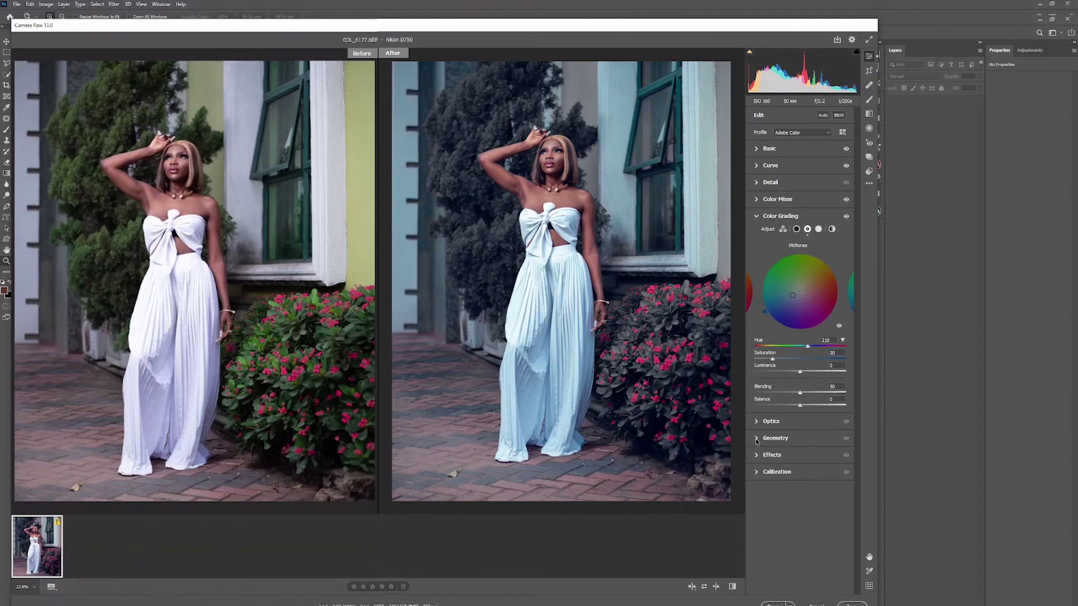
- Set the global color grade's saturation to 15 after trying 20, and go back to the midtones wheel
{"action": "left_click", "coordinate": [831, 229]}
{"action": "left_click", "coordinate": [835, 355]}
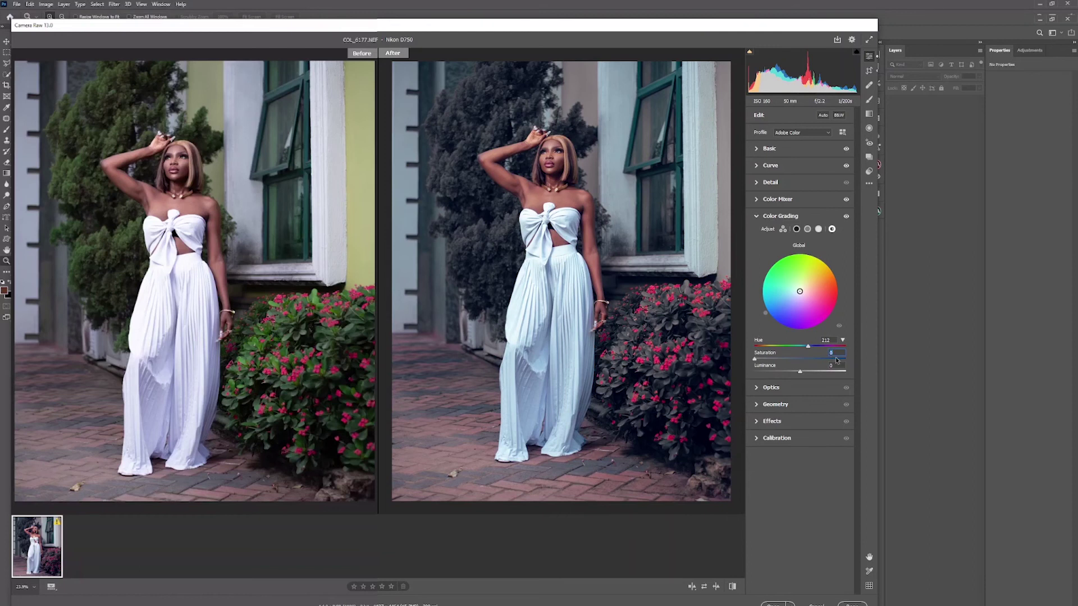
{"action": "type", "text": "20"}
{"action": "left_click", "coordinate": [832, 353]}
{"action": "type", "text": "15"}
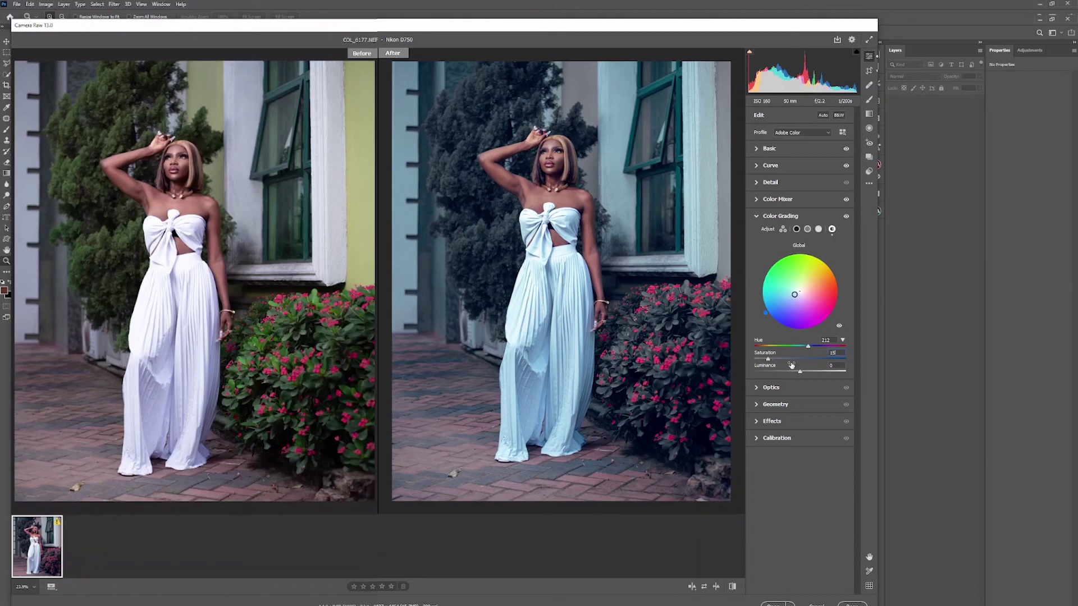
{"action": "key", "text": "ctrl+z"}
{"action": "type", "text": "15"}
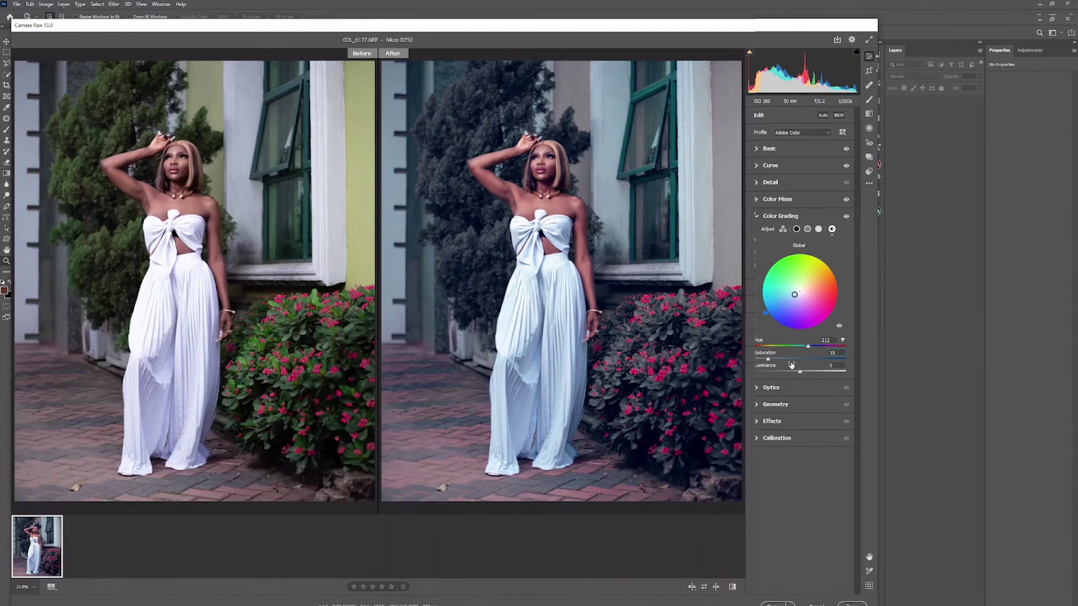
{"action": "left_click", "coordinate": [808, 229]}
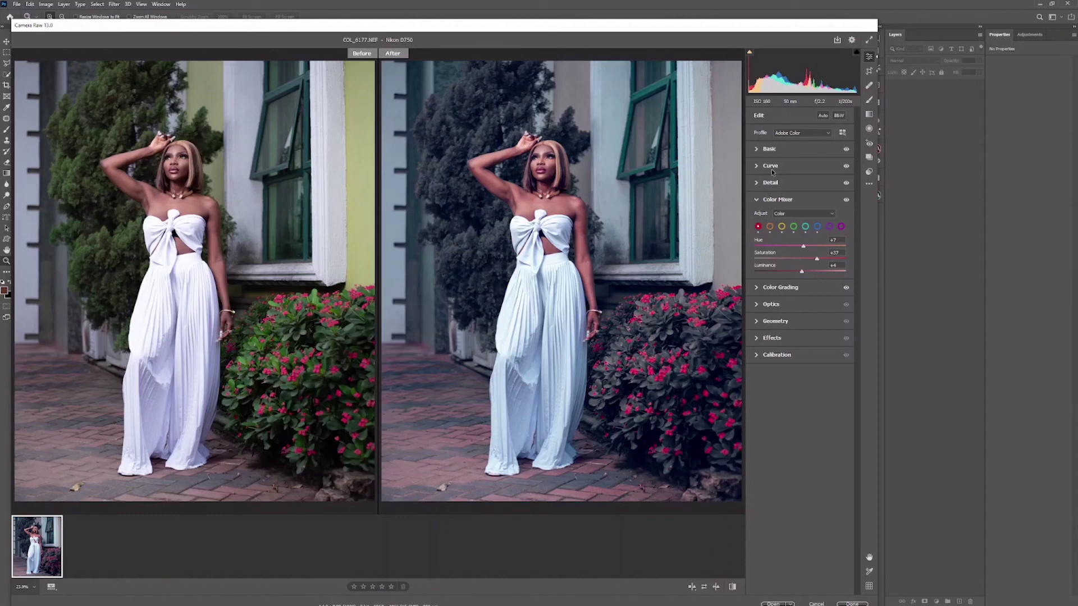
- Add a vignette of -20 in Effects and set its midpoint to 21
{"action": "left_click", "coordinate": [778, 200]}
{"action": "left_click", "coordinate": [772, 267]}
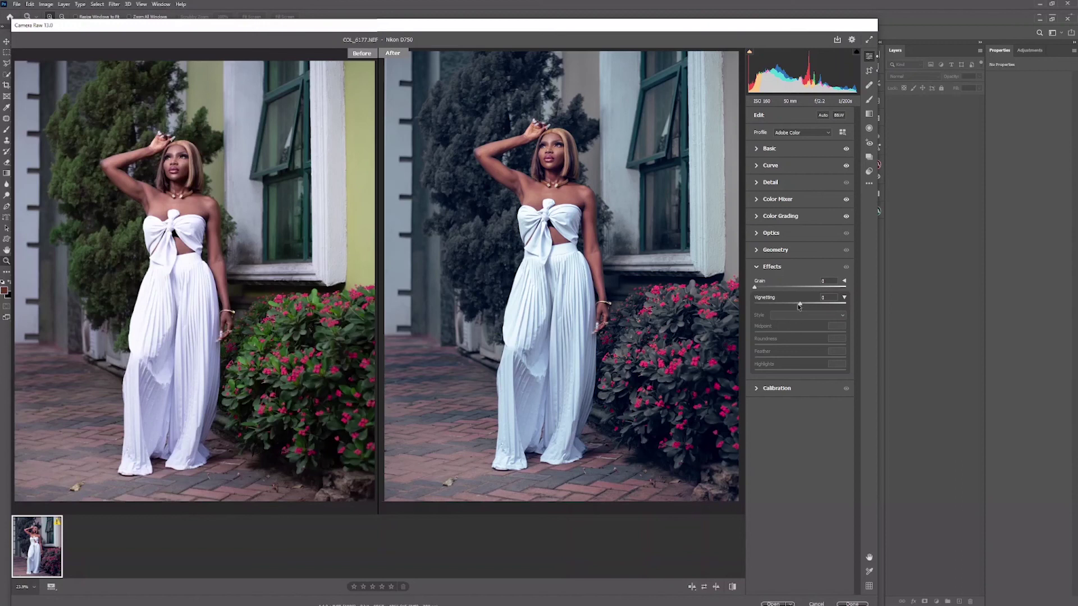
{"action": "left_click_drag", "start_coordinate": [800, 304], "coordinate": [789, 306]}
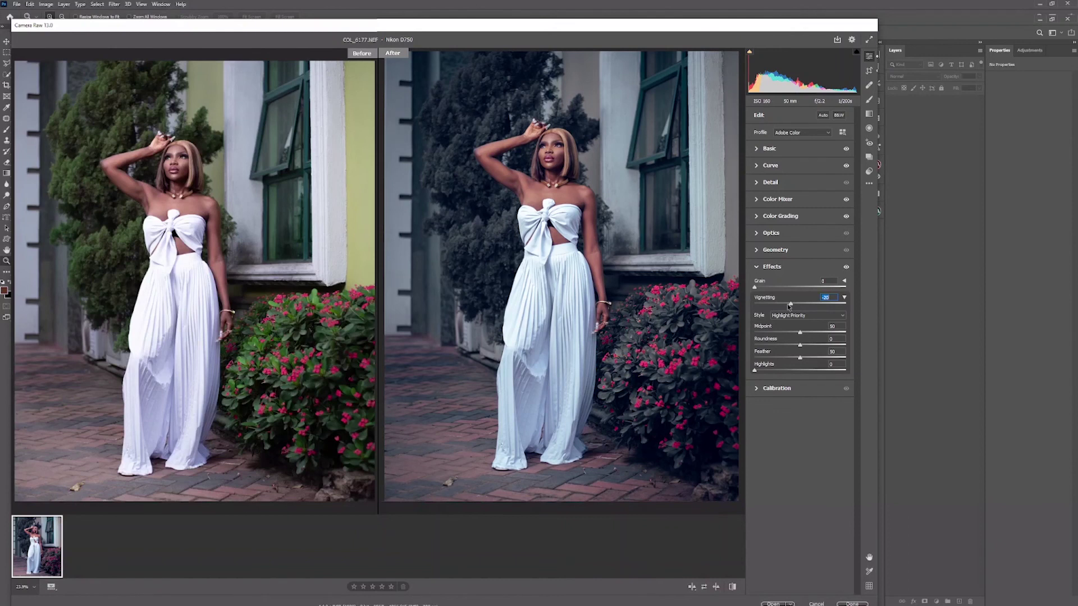
{"action": "left_click_drag", "start_coordinate": [802, 334], "coordinate": [775, 335]}
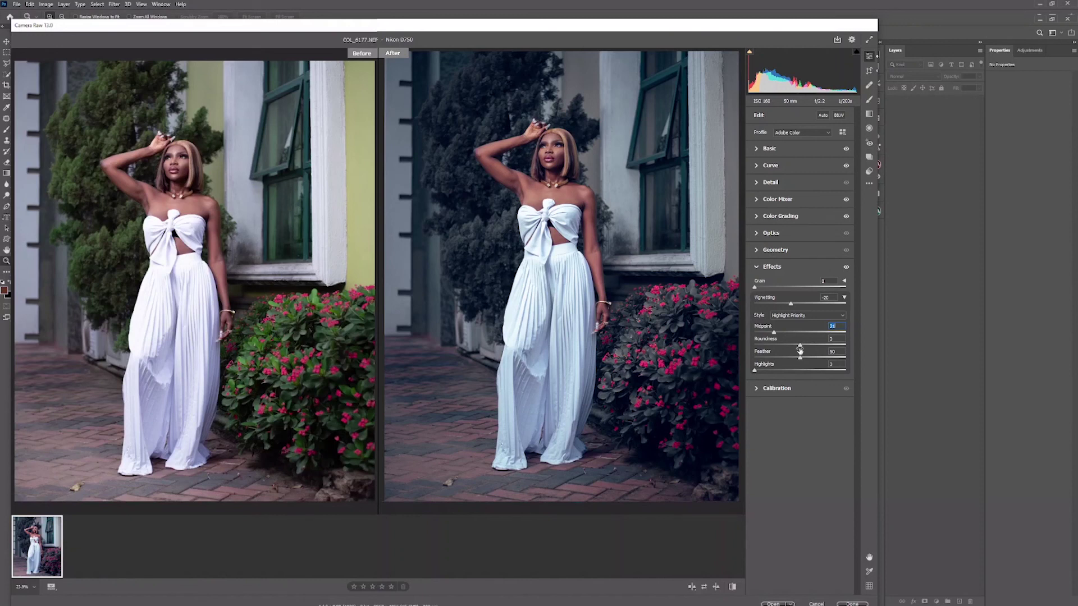
- Set the vignette's roundness to -3 and its feather to 51, testing a feather of 0 to judge the shape
{"action": "left_click_drag", "start_coordinate": [801, 350], "coordinate": [754, 360]}
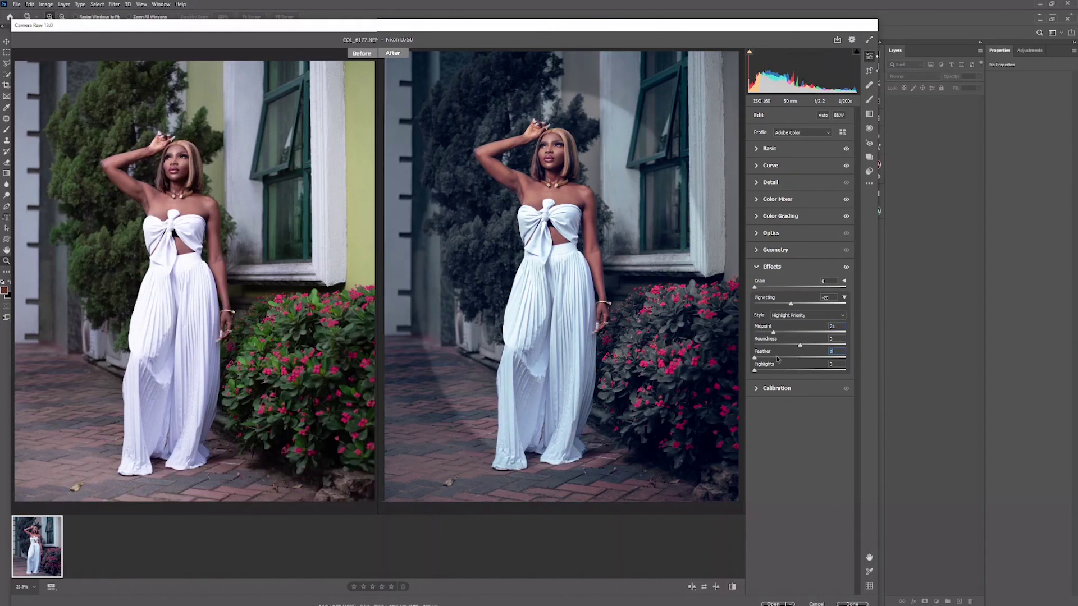
{"action": "left_click_drag", "start_coordinate": [778, 360], "coordinate": [790, 359]}
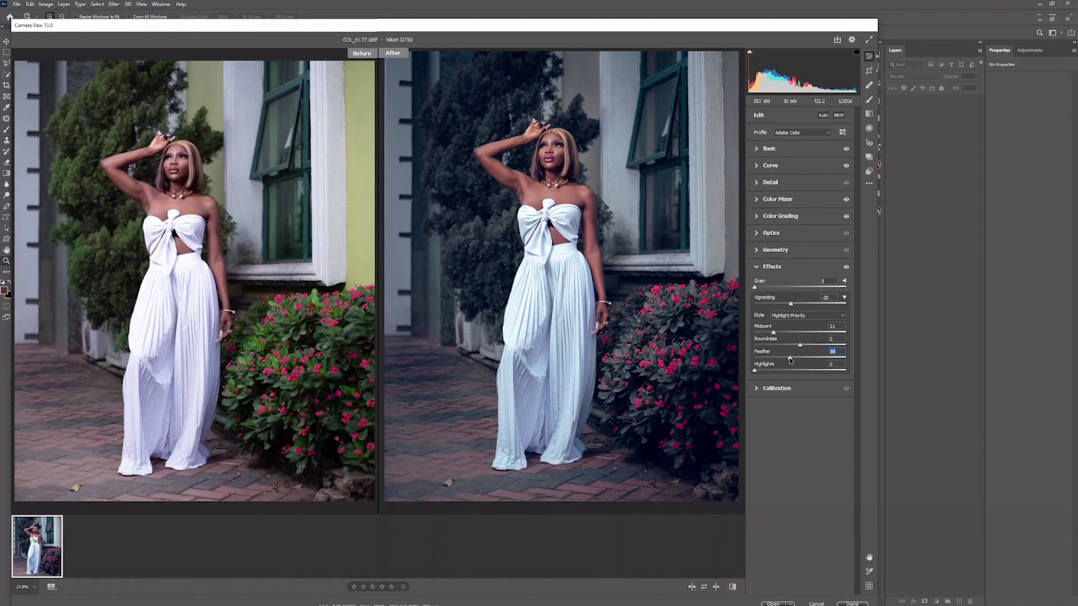
{"action": "mouse_move", "coordinate": [790, 360]}
{"action": "left_mouse_down"}
{"action": "mouse_move", "coordinate": [755, 360]}
{"action": "mouse_move", "coordinate": [813, 346]}
{"action": "mouse_move", "coordinate": [796, 343]}
{"action": "left_mouse_up"}
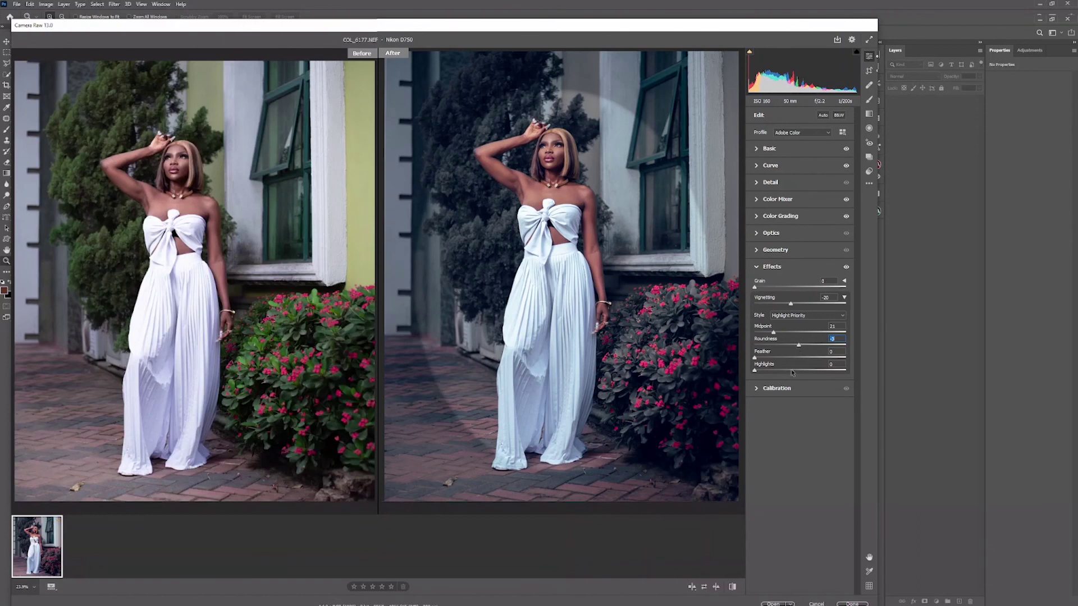
{"action": "left_click", "coordinate": [802, 358]}
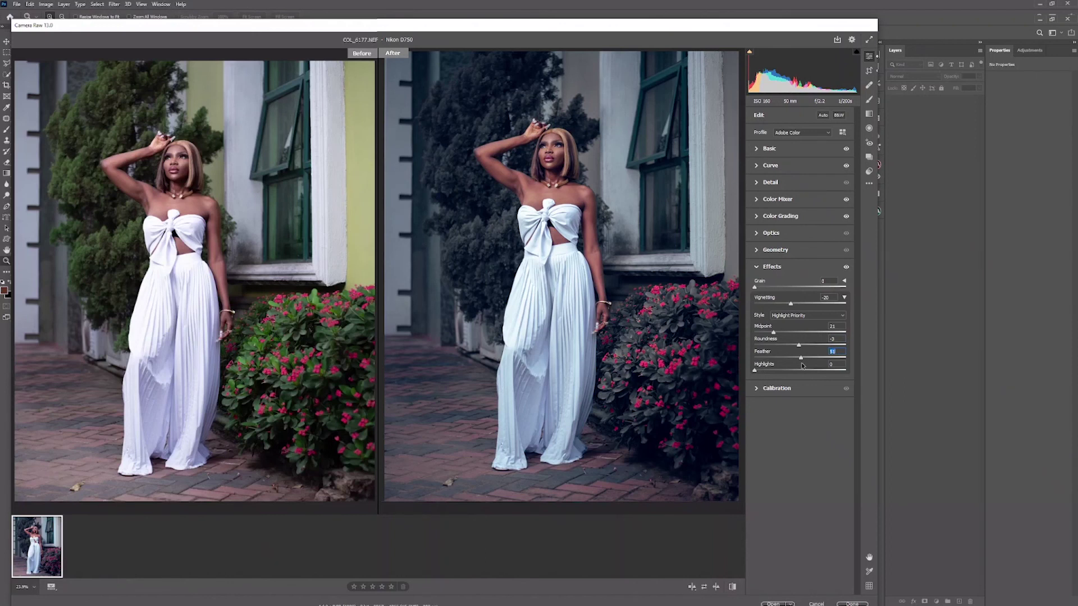
- Set the vignette's highlights to about 71, try a midpoint of 15, and return the midpoint to 21
{"action": "left_click_drag", "start_coordinate": [803, 366], "coordinate": [819, 370]}
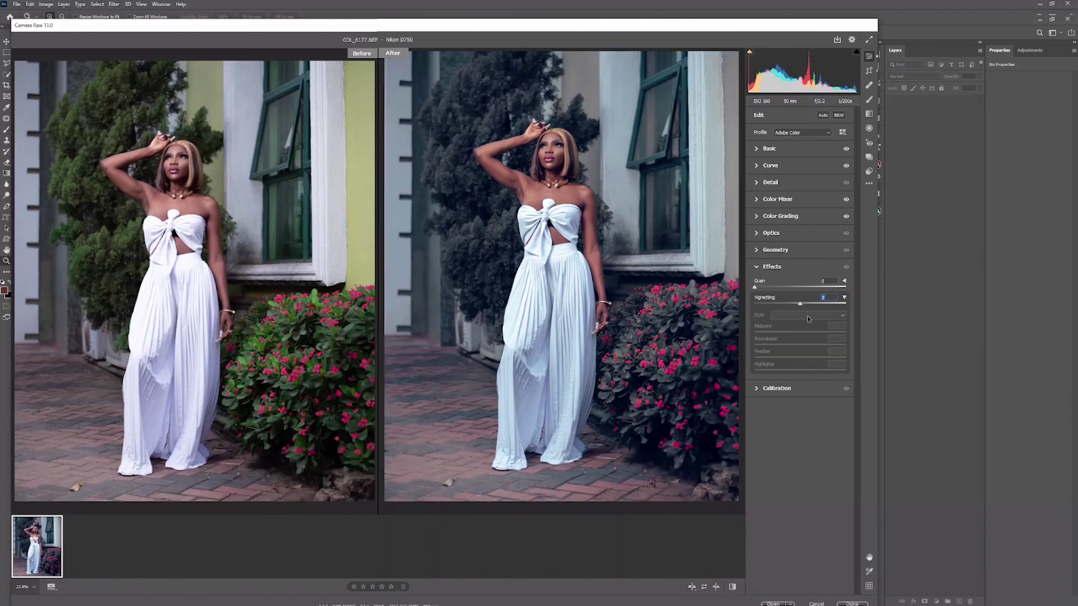
{"action": "left_click_drag", "start_coordinate": [773, 332], "coordinate": [768, 333]}
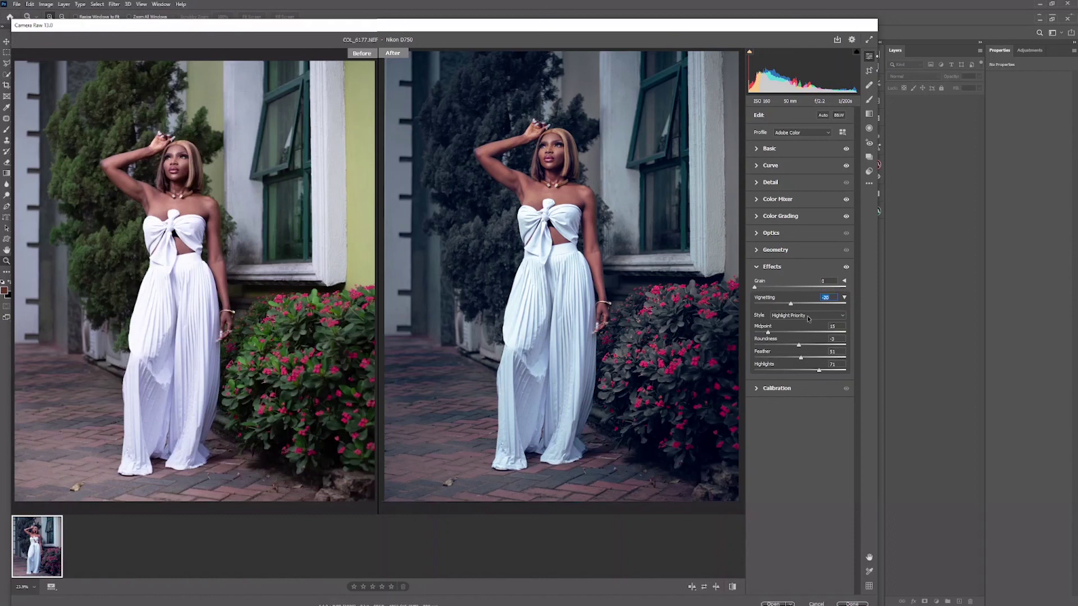
{"action": "left_click_drag", "start_coordinate": [768, 333], "coordinate": [774, 333]}
{"action": "mouse_move", "coordinate": [820, 371]}
{"action": "left_mouse_down"}
{"action": "mouse_move", "coordinate": [771, 371]}
{"action": "mouse_move", "coordinate": [819, 371]}
{"action": "left_mouse_up"}
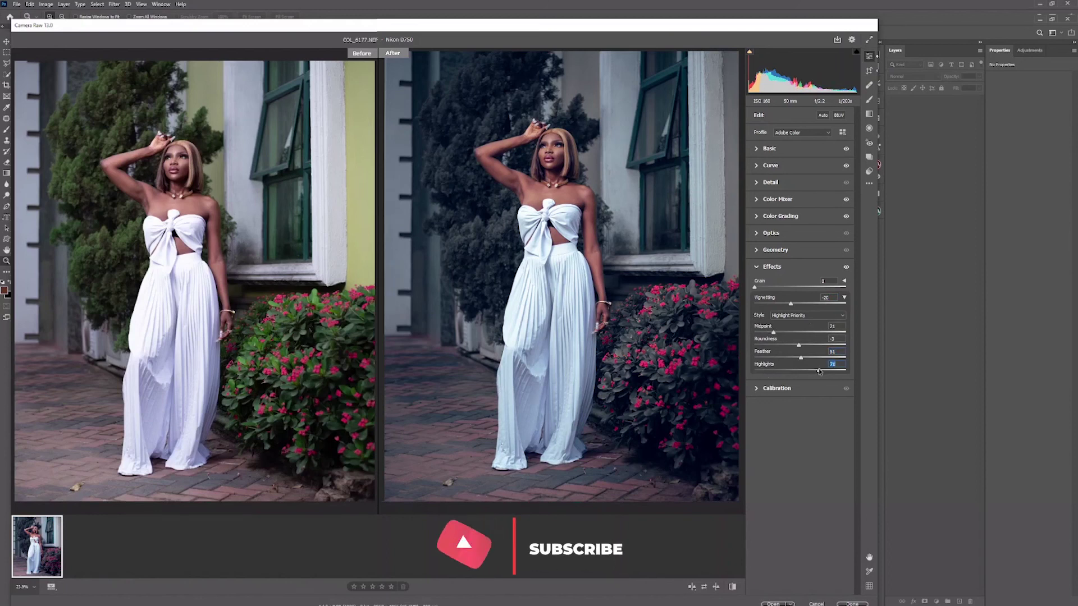